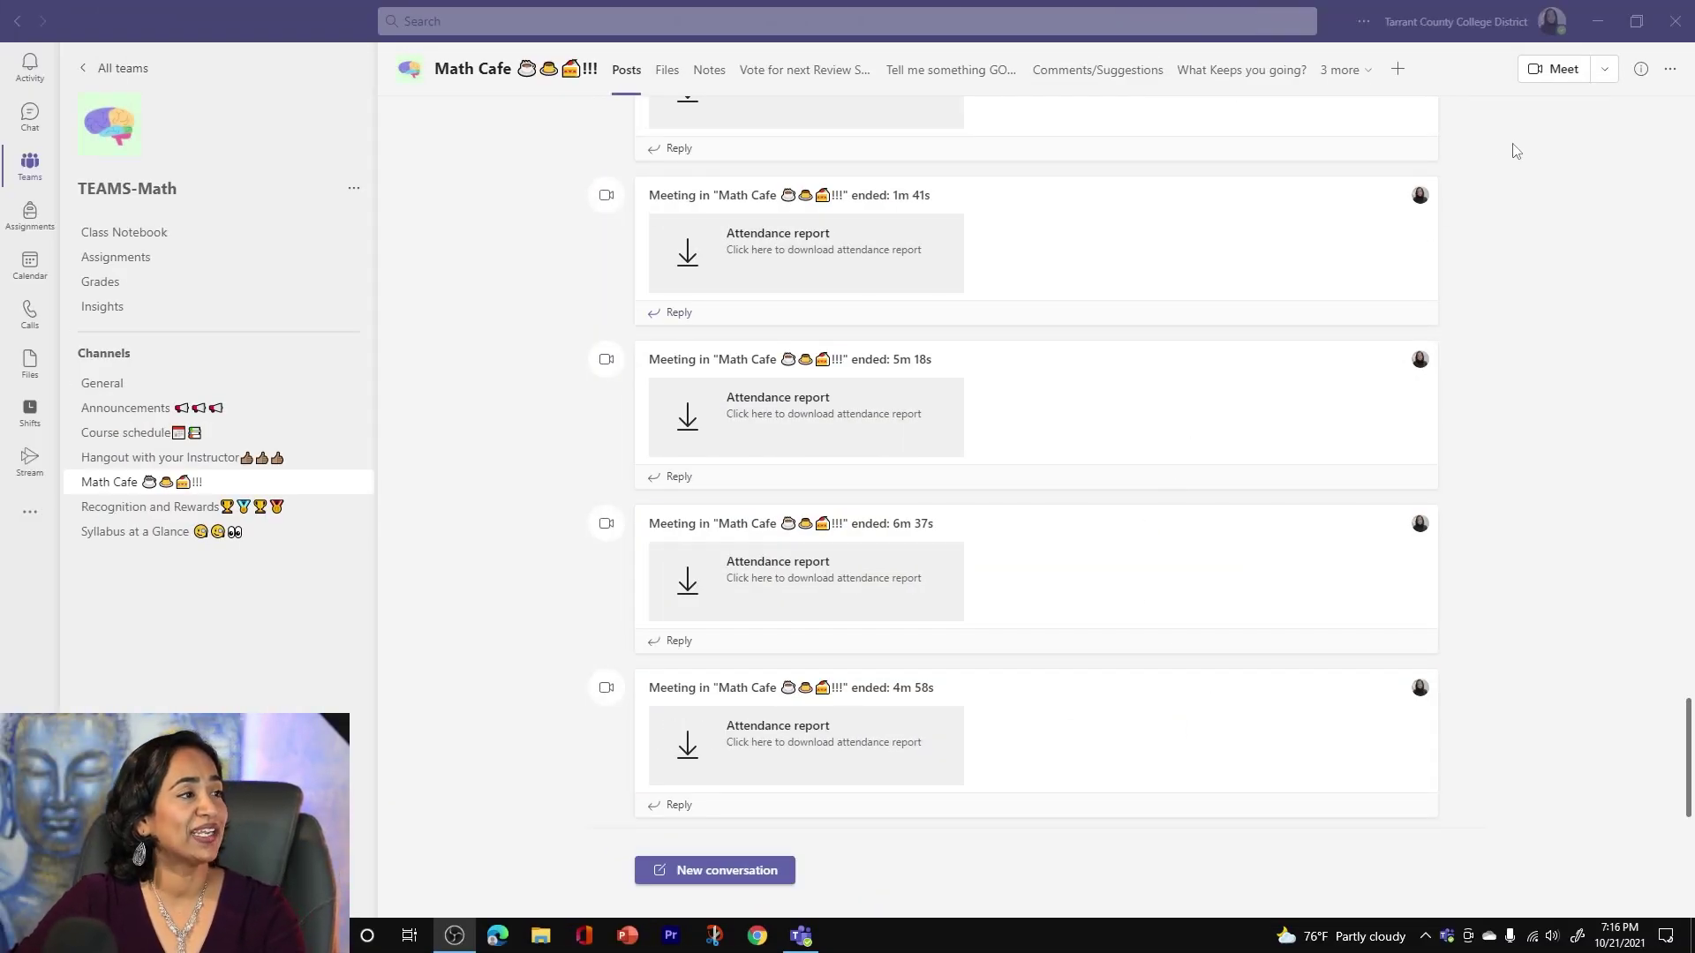
# Step: Start and join the Math Cafe channel meeting with camera and computer audio, full-screen
pyautogui.click(1544, 75)
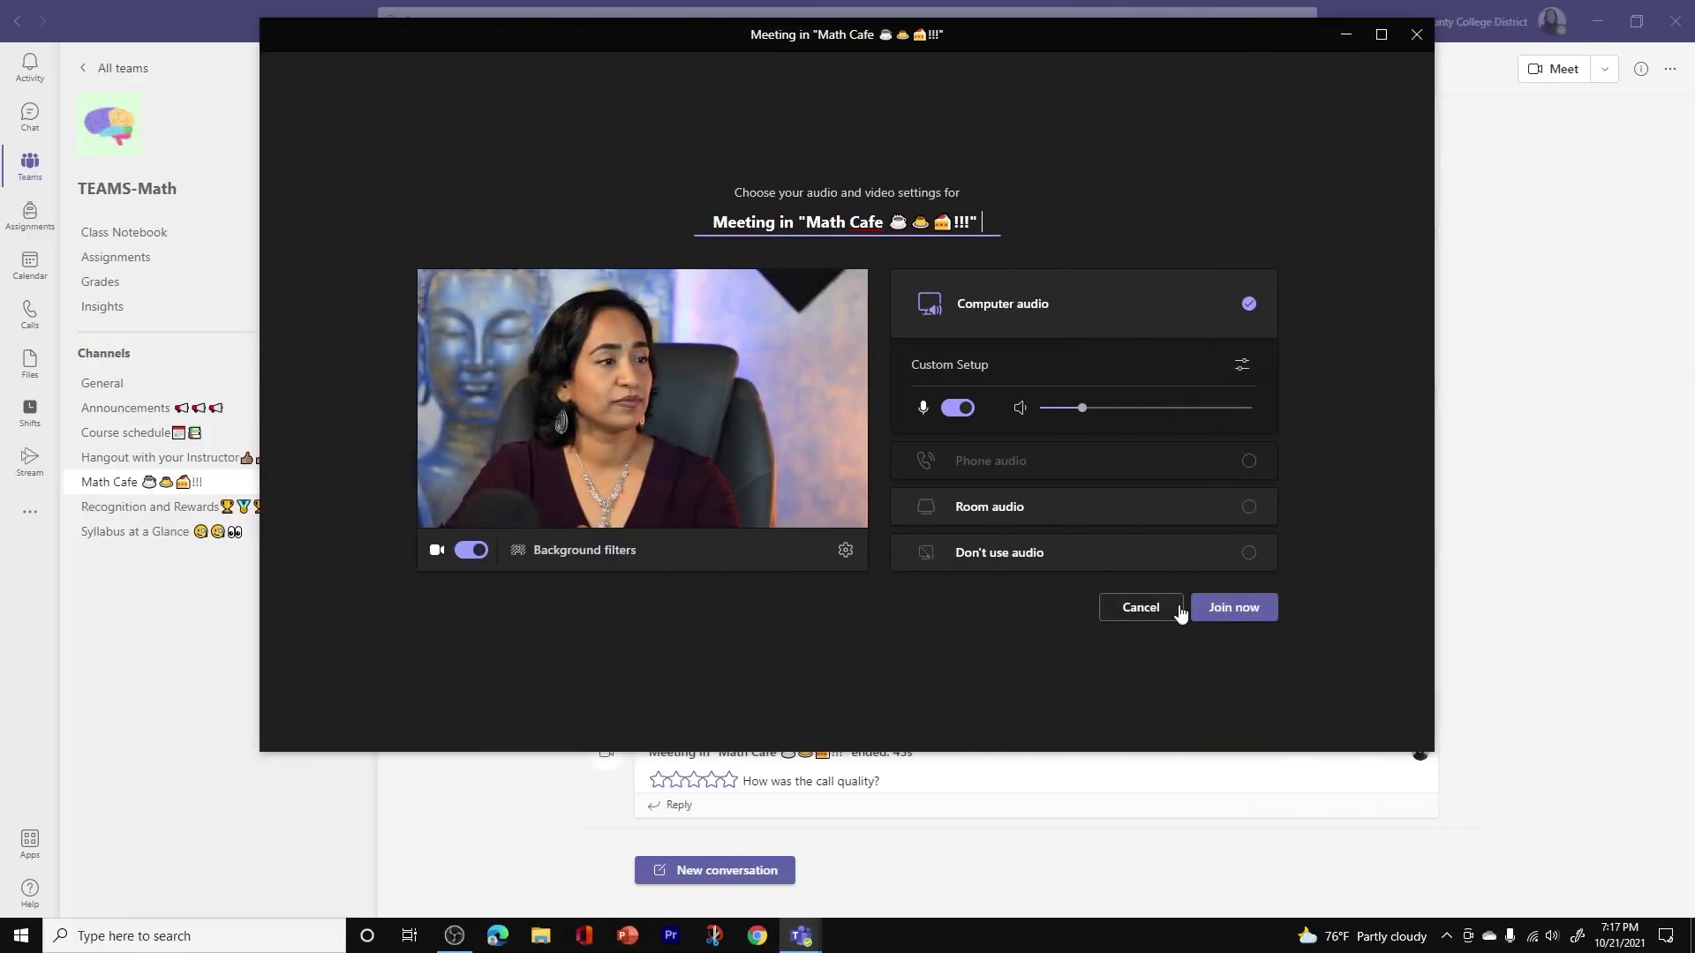
pyautogui.click(1231, 609)
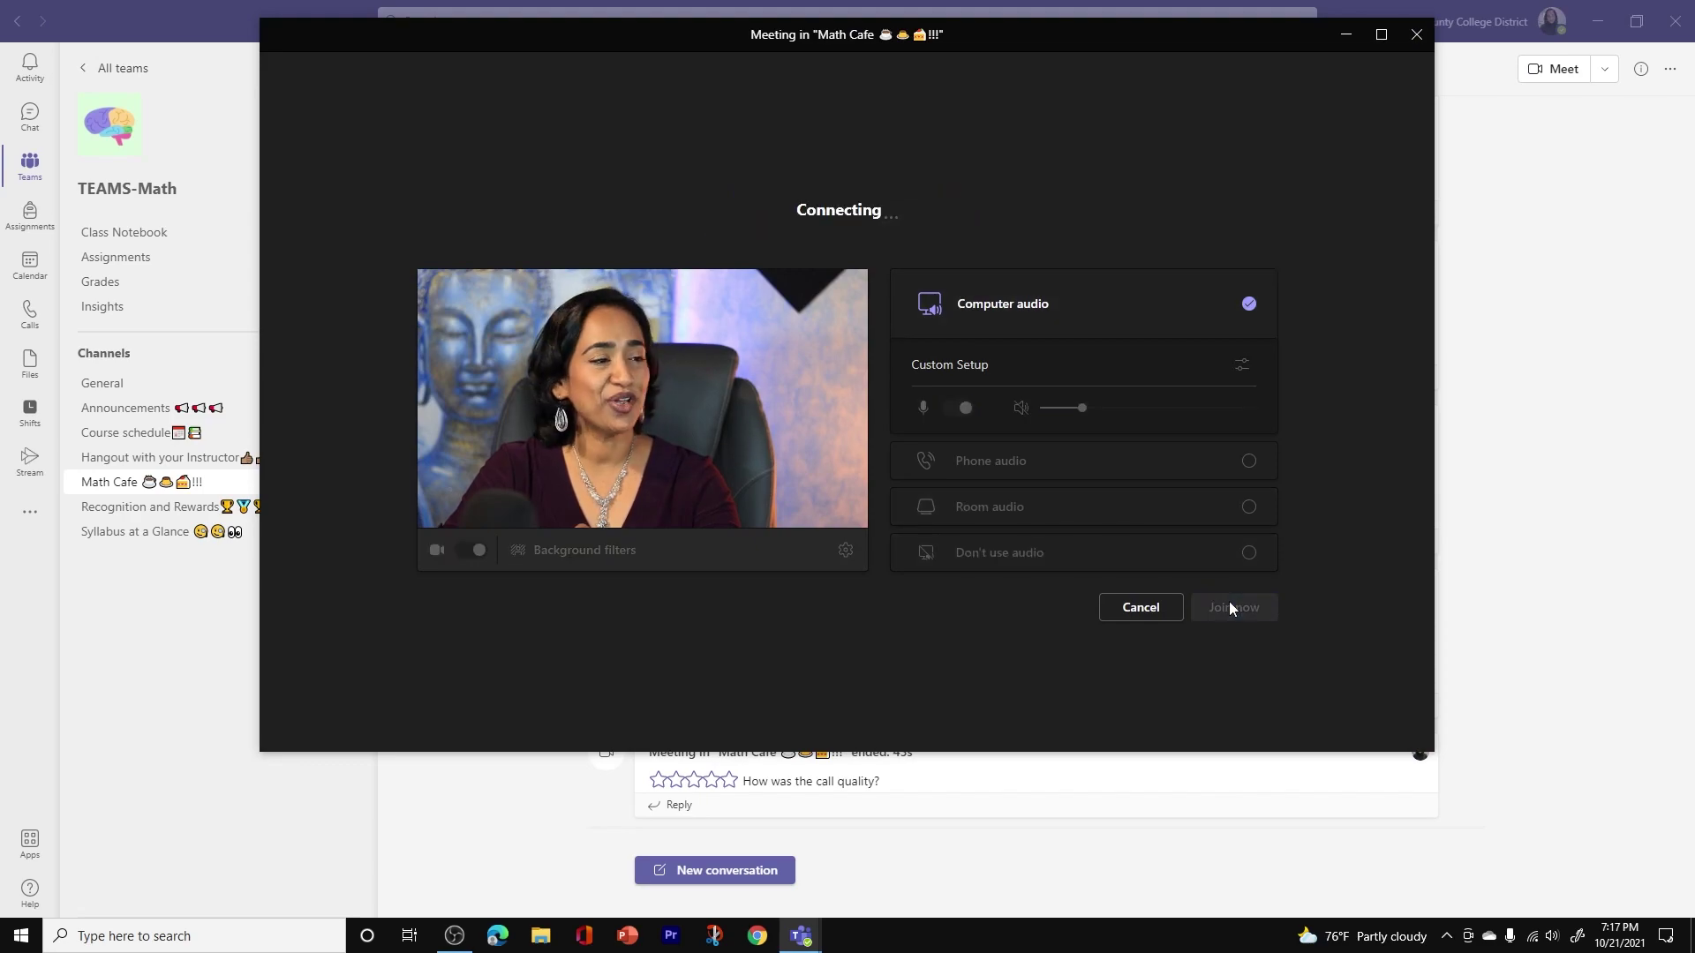
pyautogui.click(1381, 35)
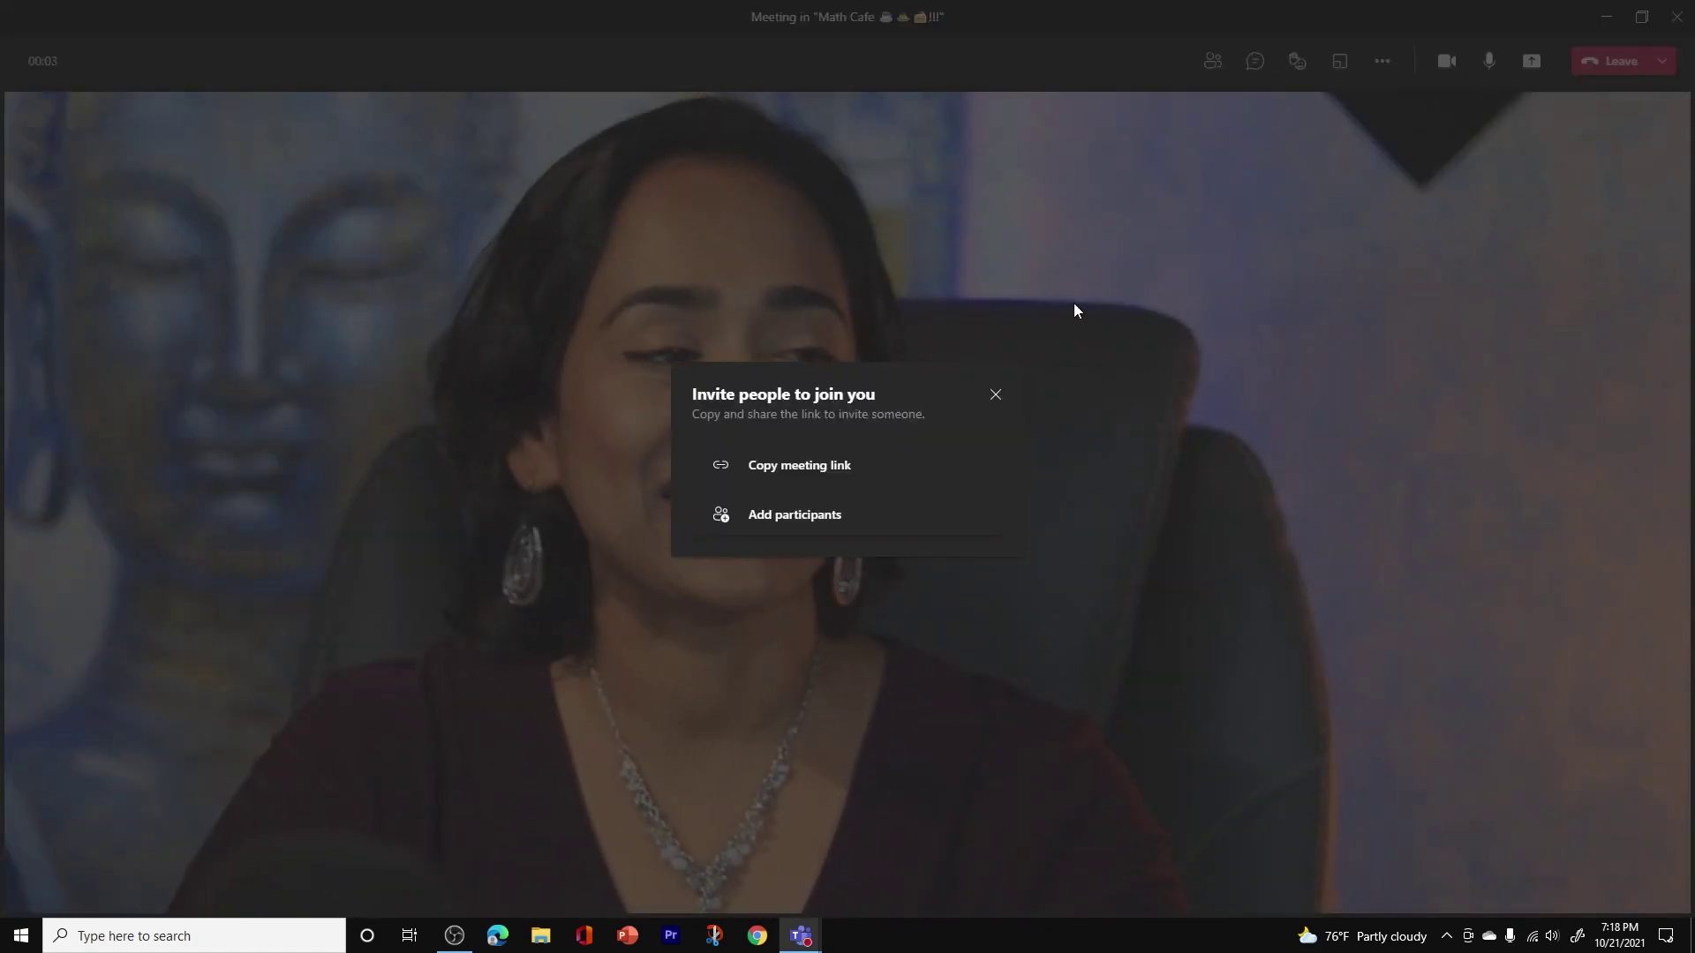
pyautogui.click(996, 396)
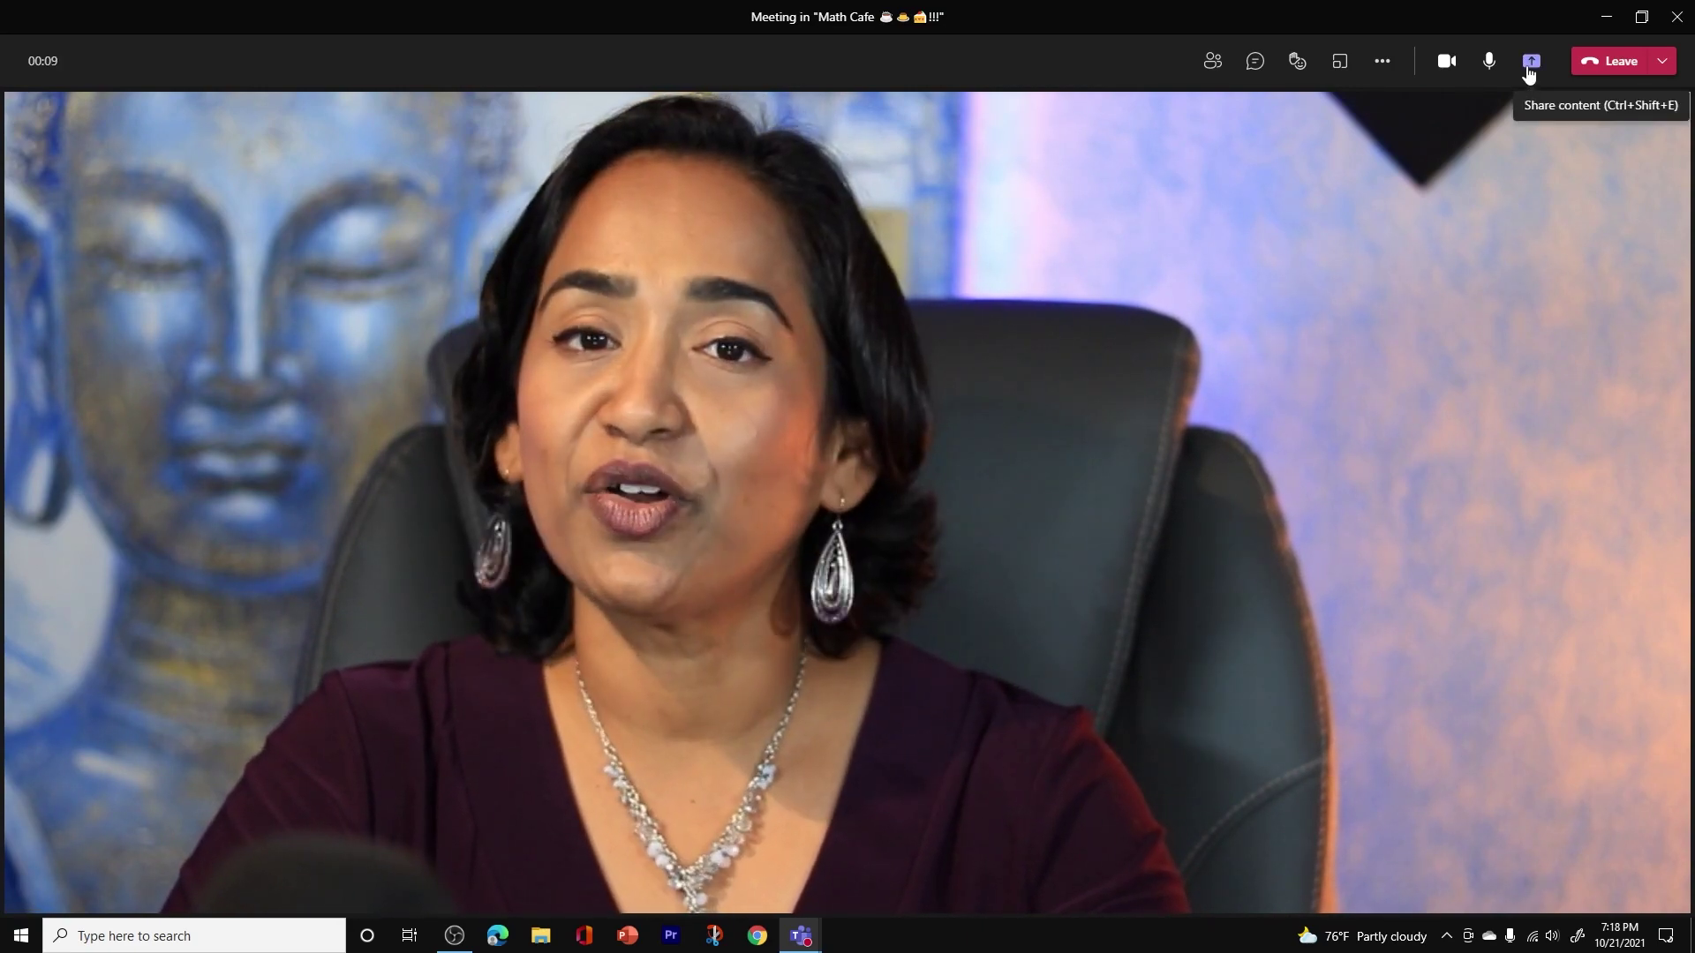
# Step: Bring up the Share content options and scroll to the PowerPoint Live files
pyautogui.click(1530, 63)
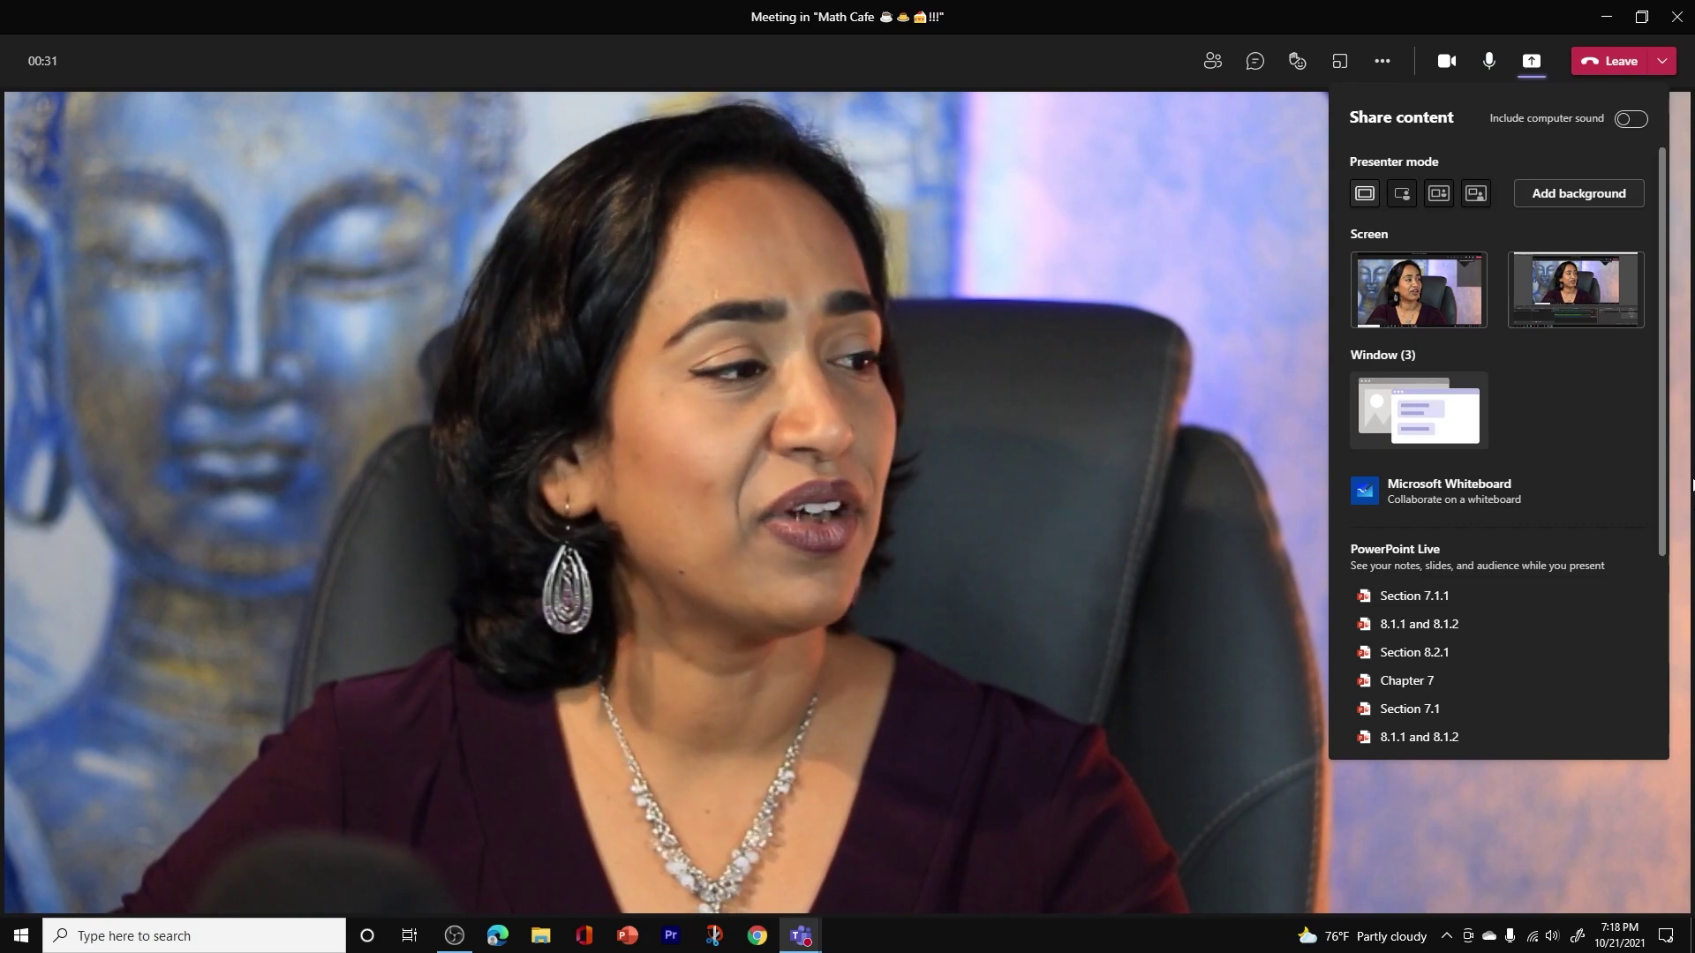
pyautogui.moveTo(1665, 477); pyautogui.dragTo(1661, 523)
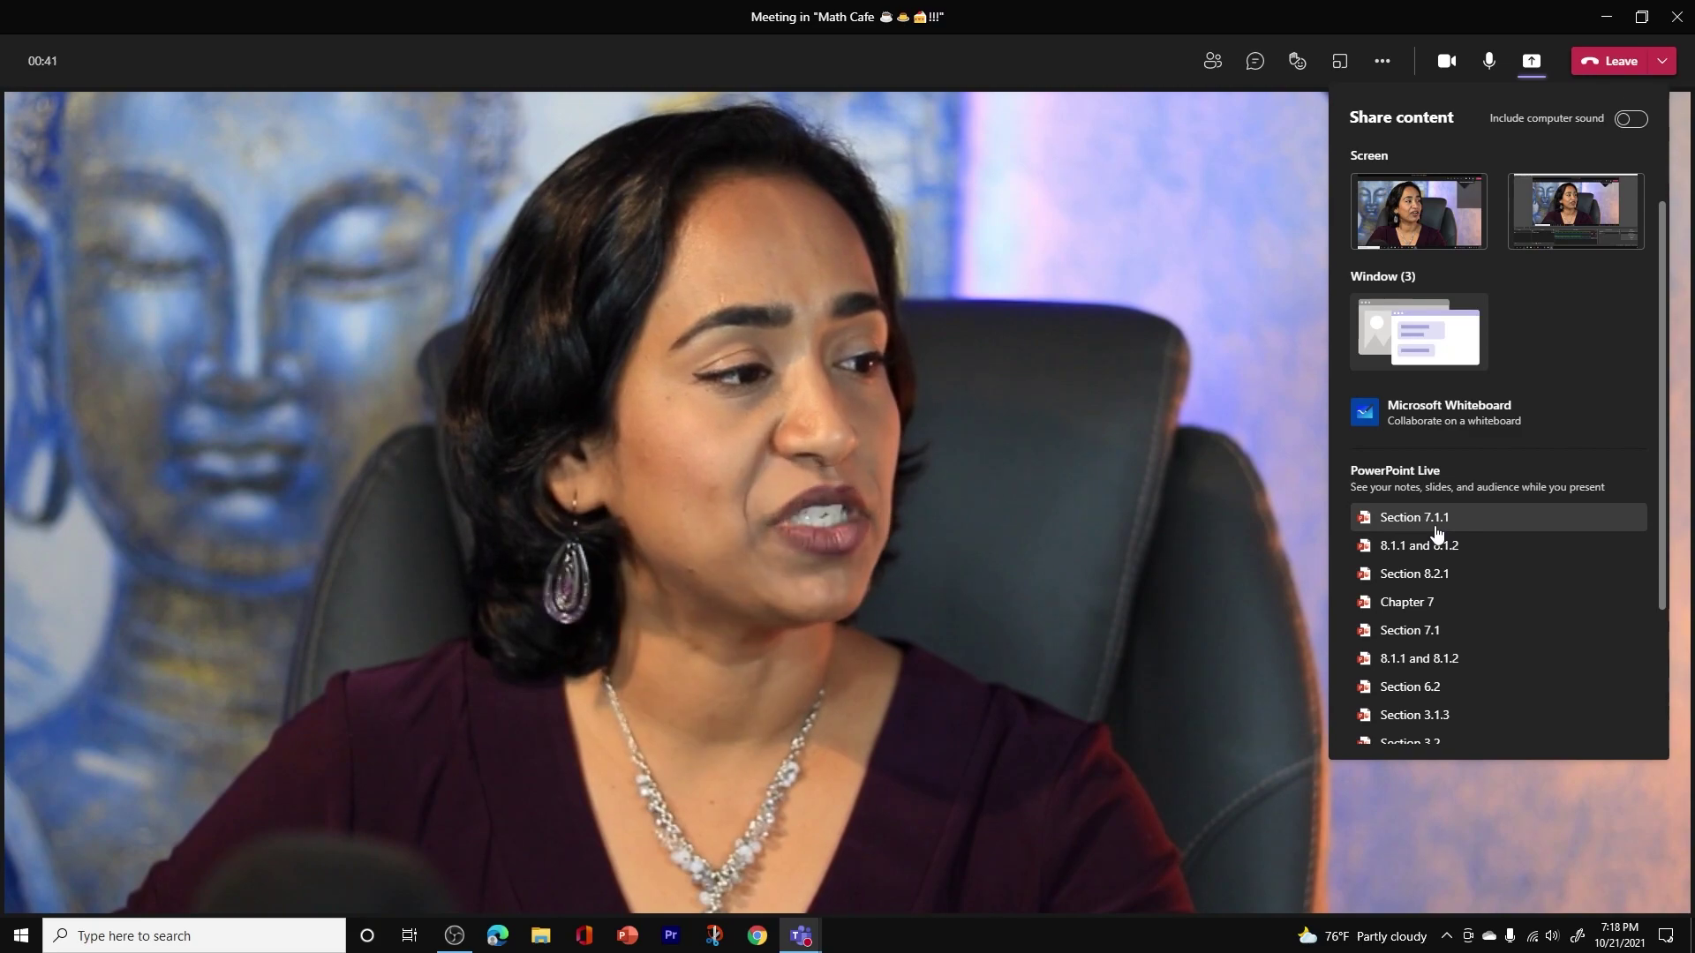
# Step: Present the Section 7.1.1 deck through PowerPoint Live
pyautogui.click(1436, 530)
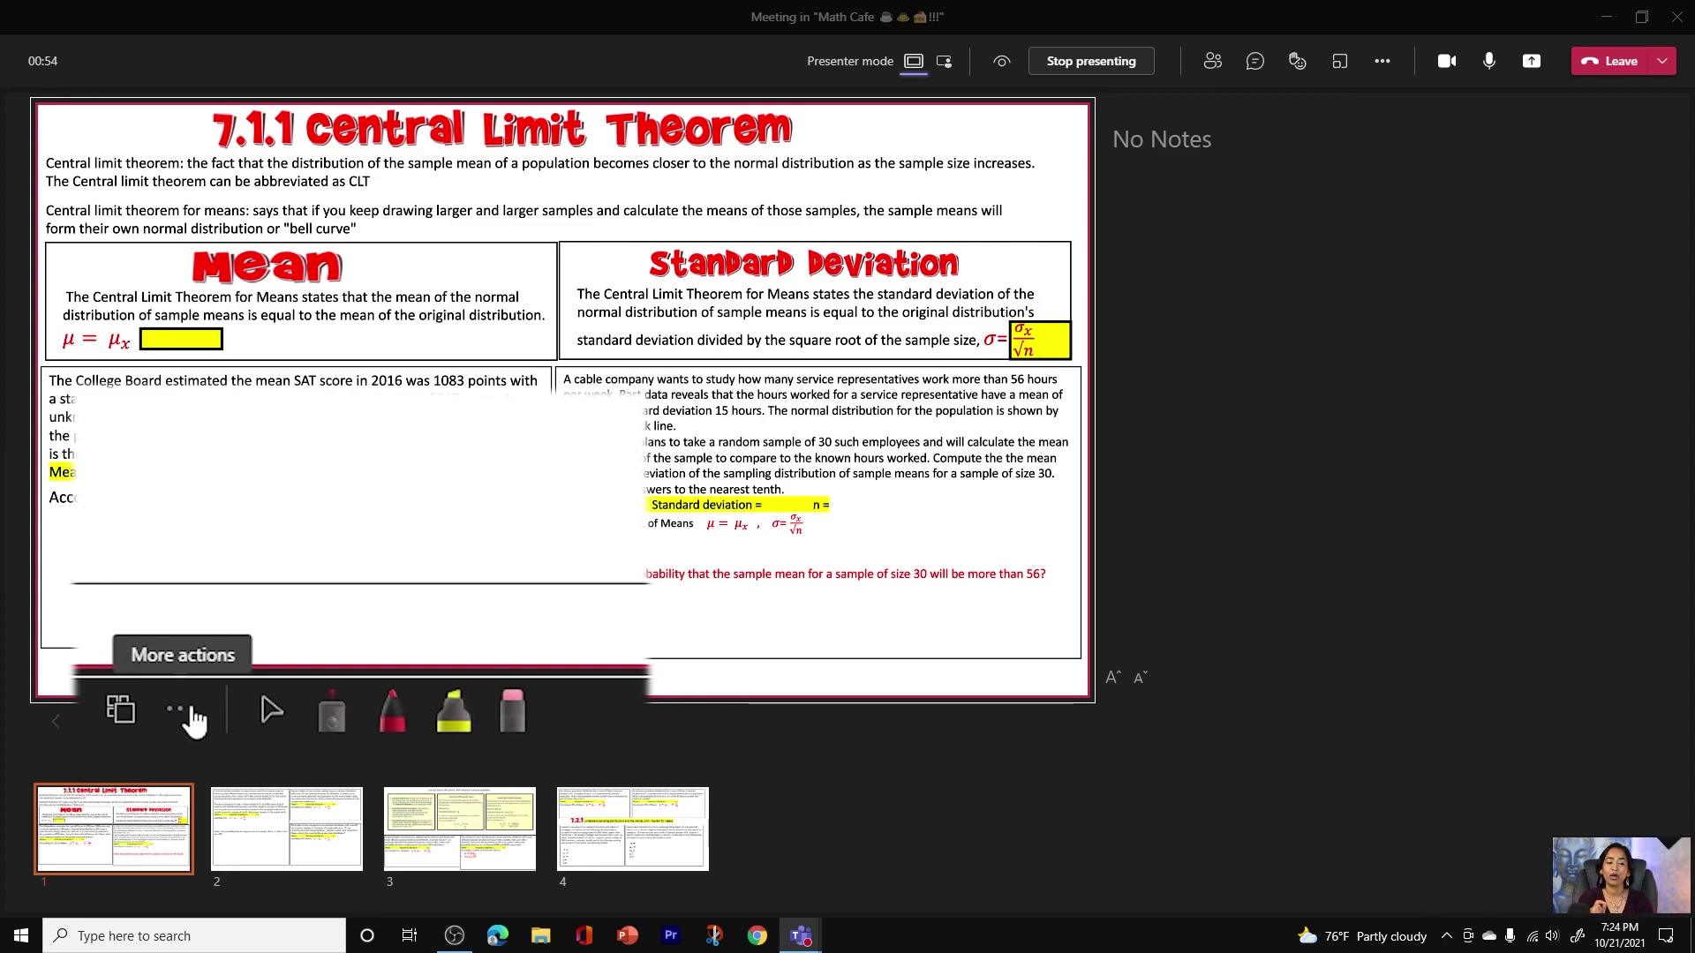
# Step: Hide the presenter view, restore it, hide it again, then turn on Standout presenter mode
pyautogui.click(189, 712)
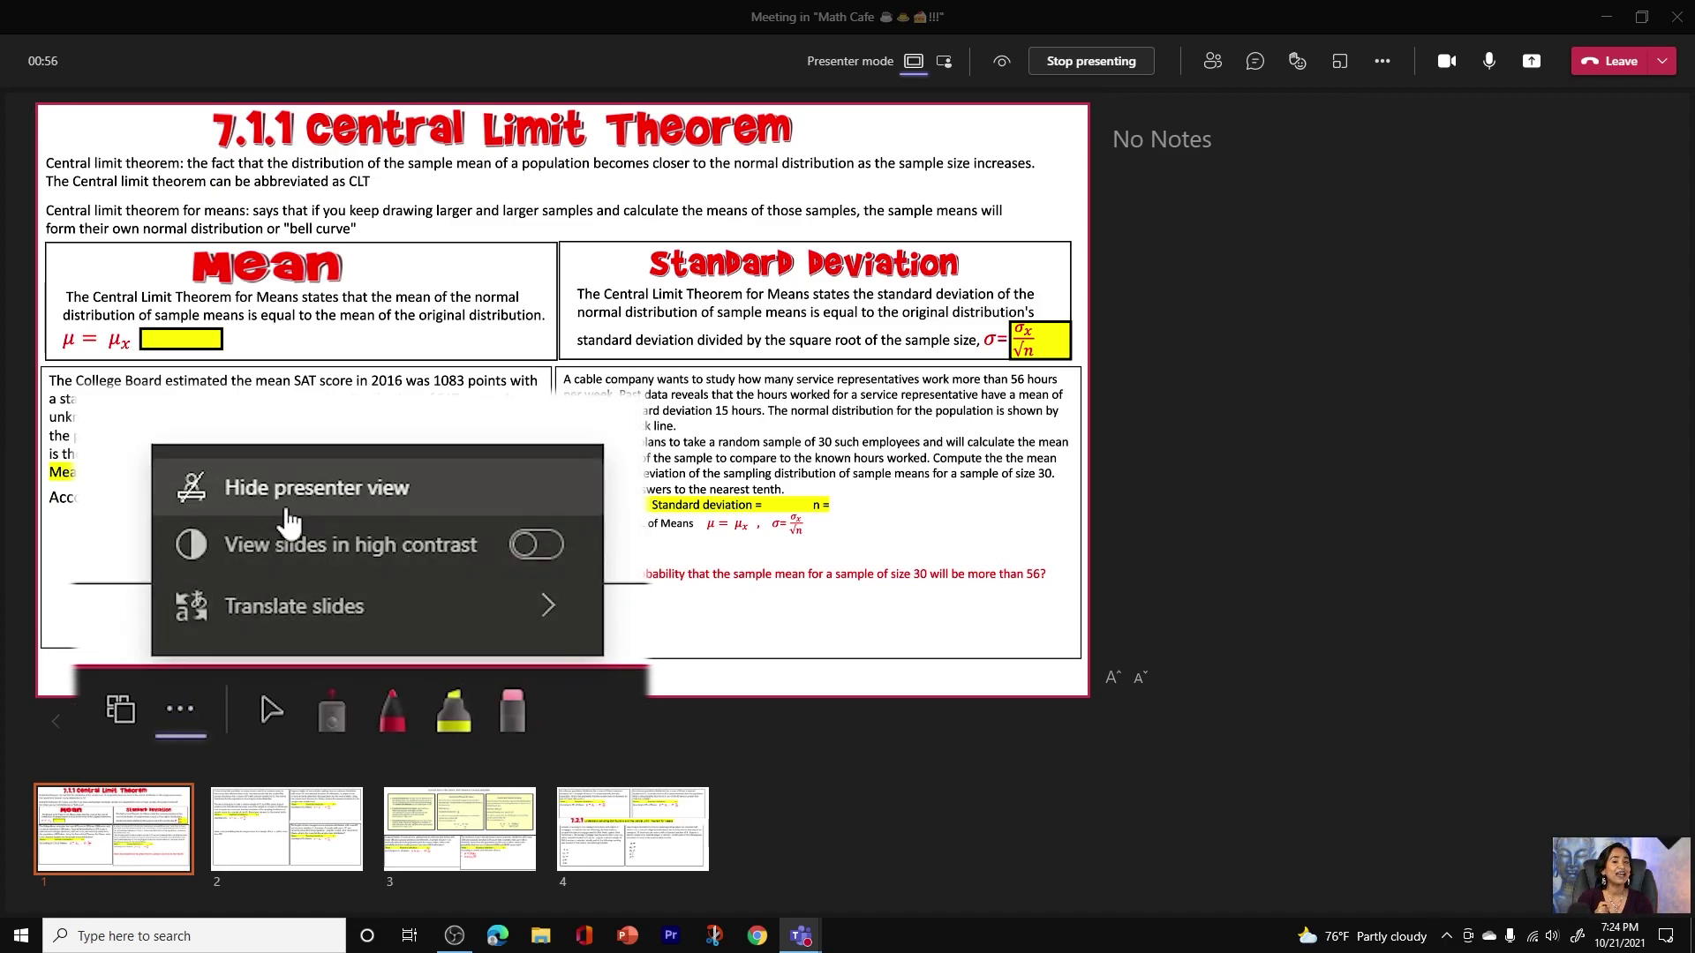
pyautogui.click(288, 512)
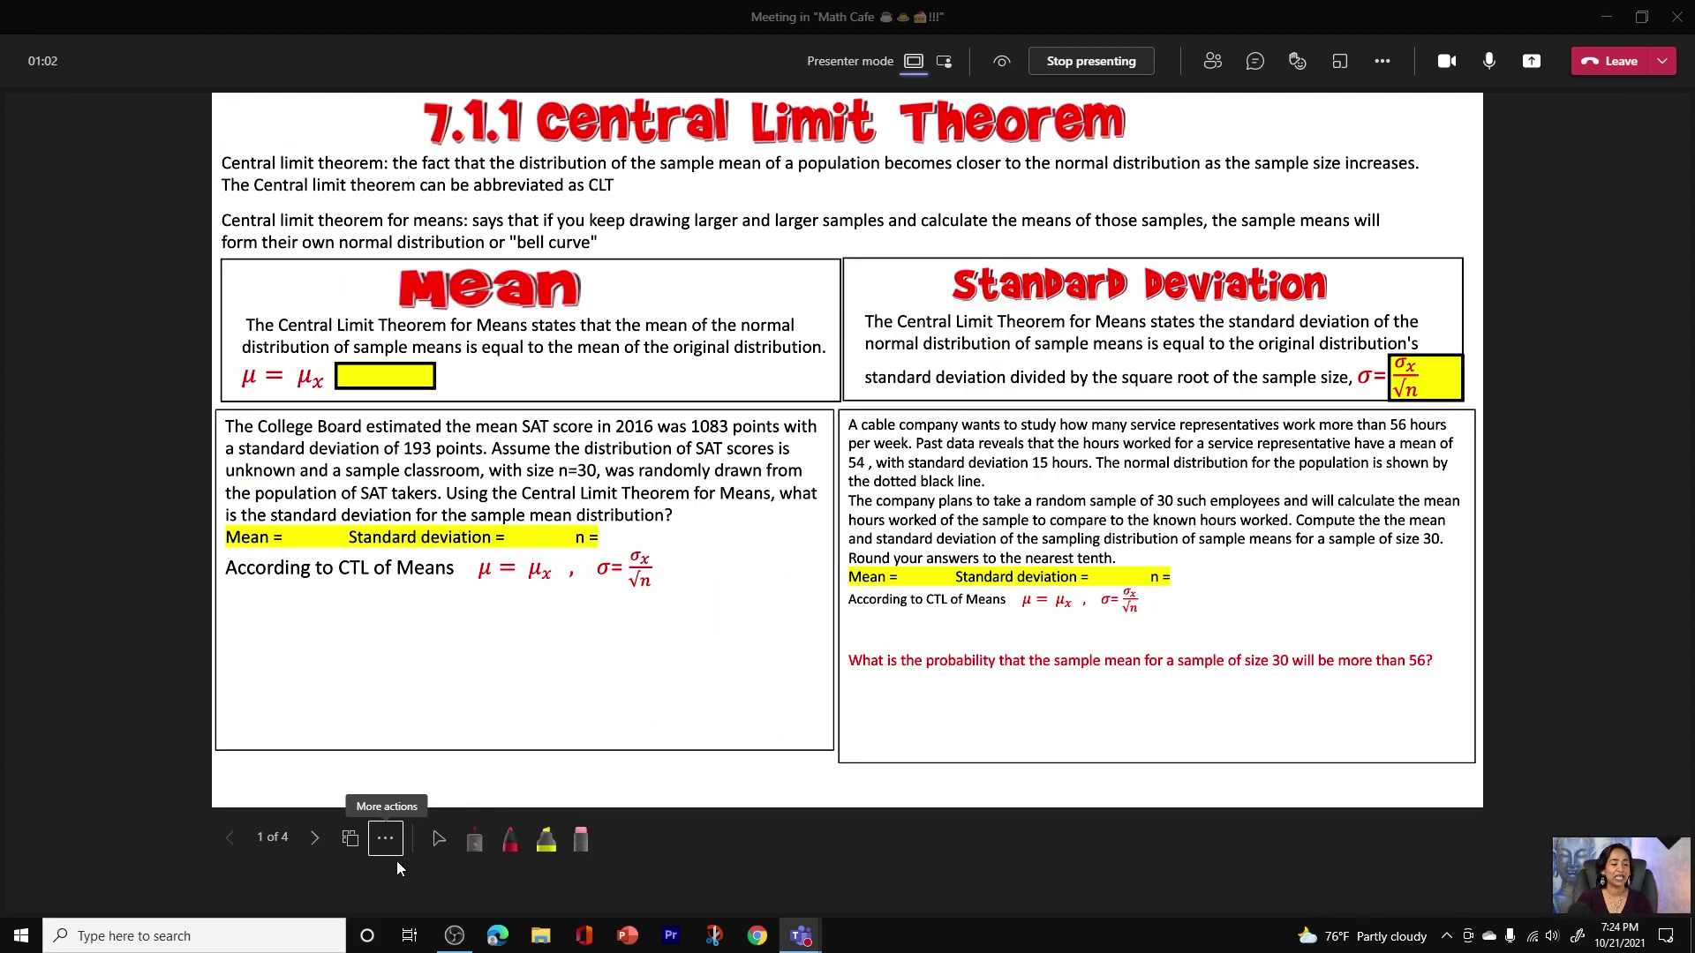
pyautogui.click(386, 840)
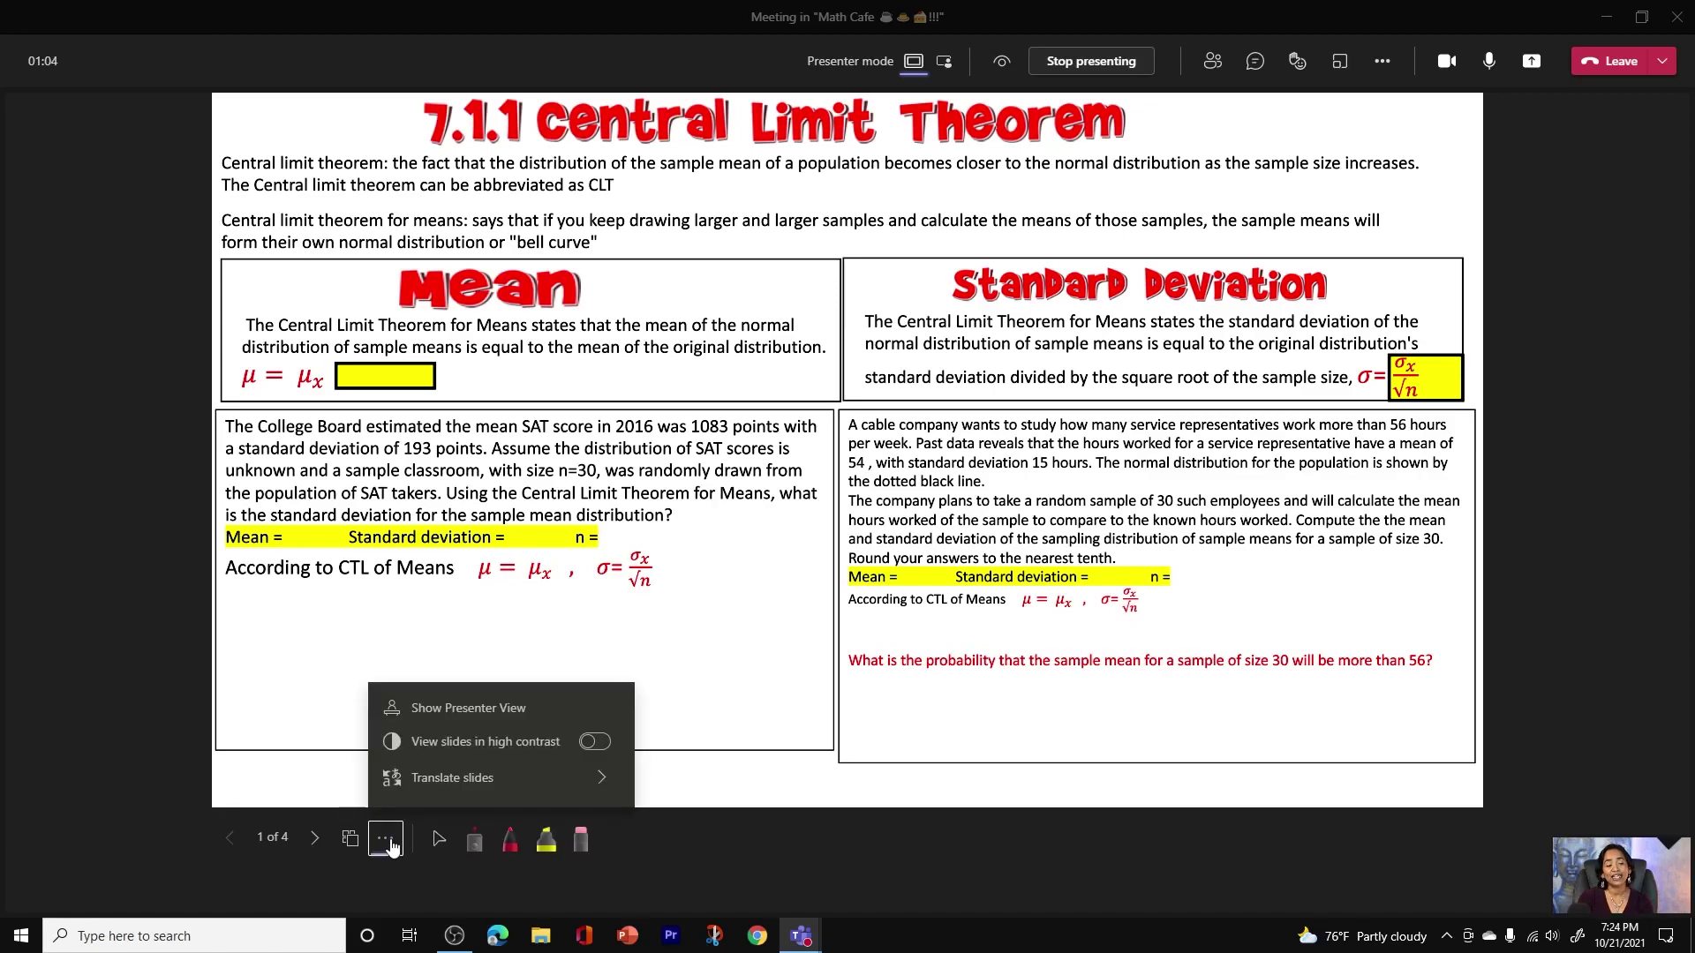
pyautogui.click(446, 710)
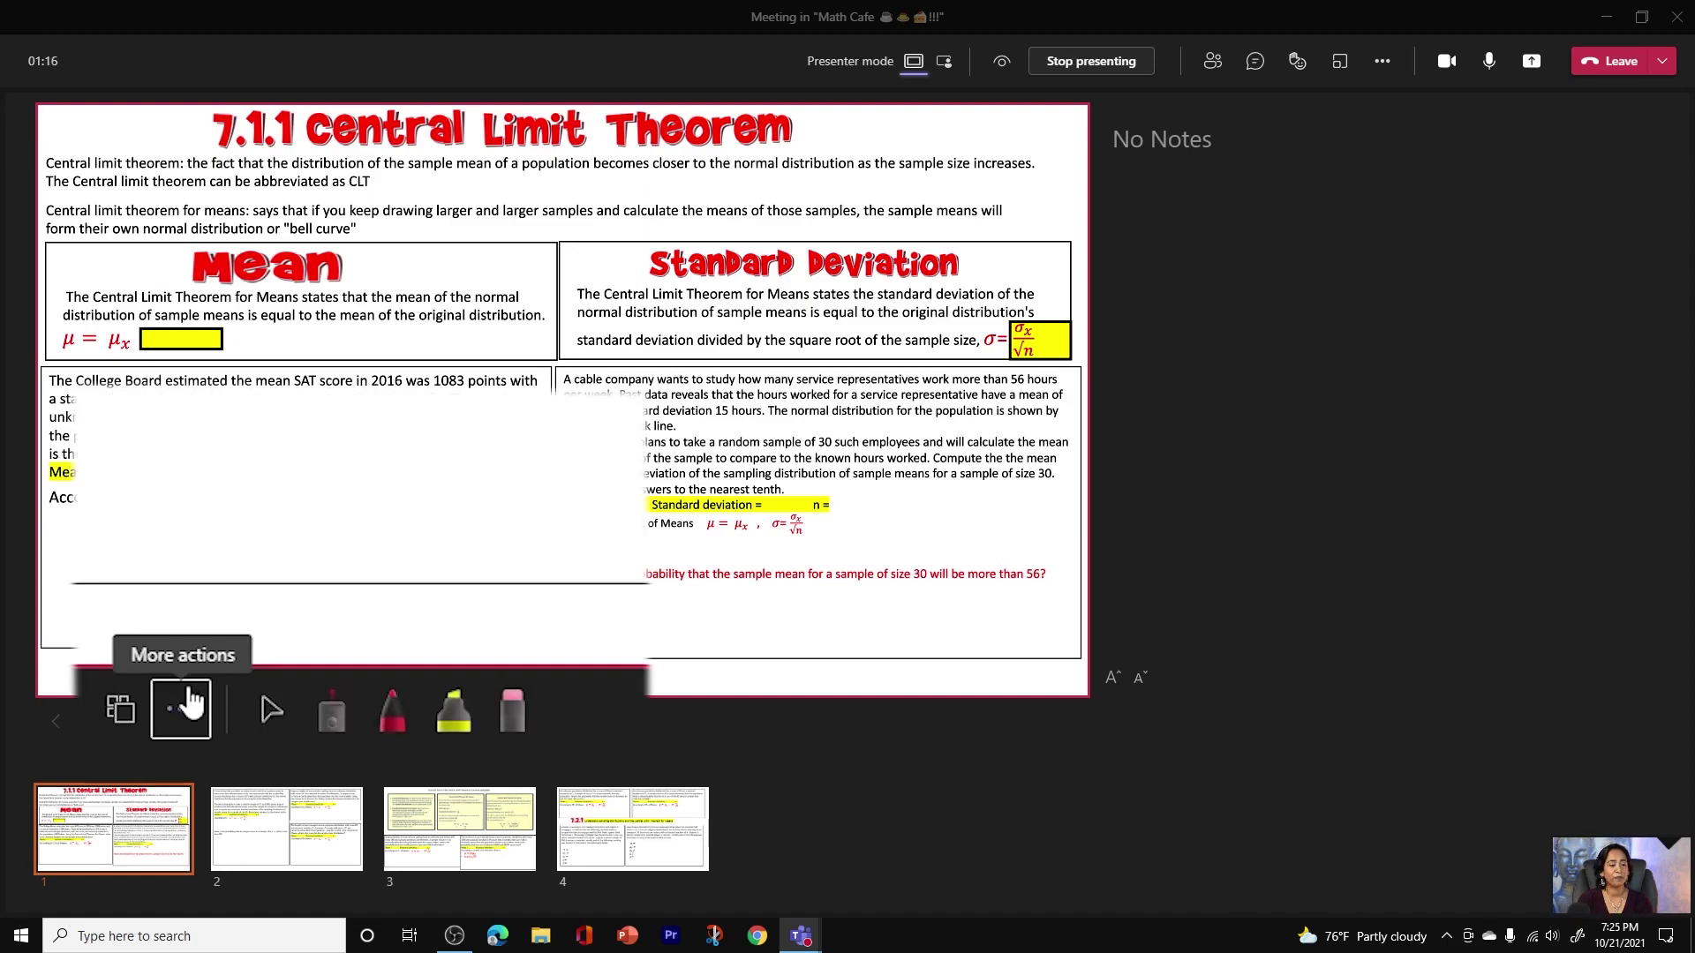
pyautogui.click(211, 721)
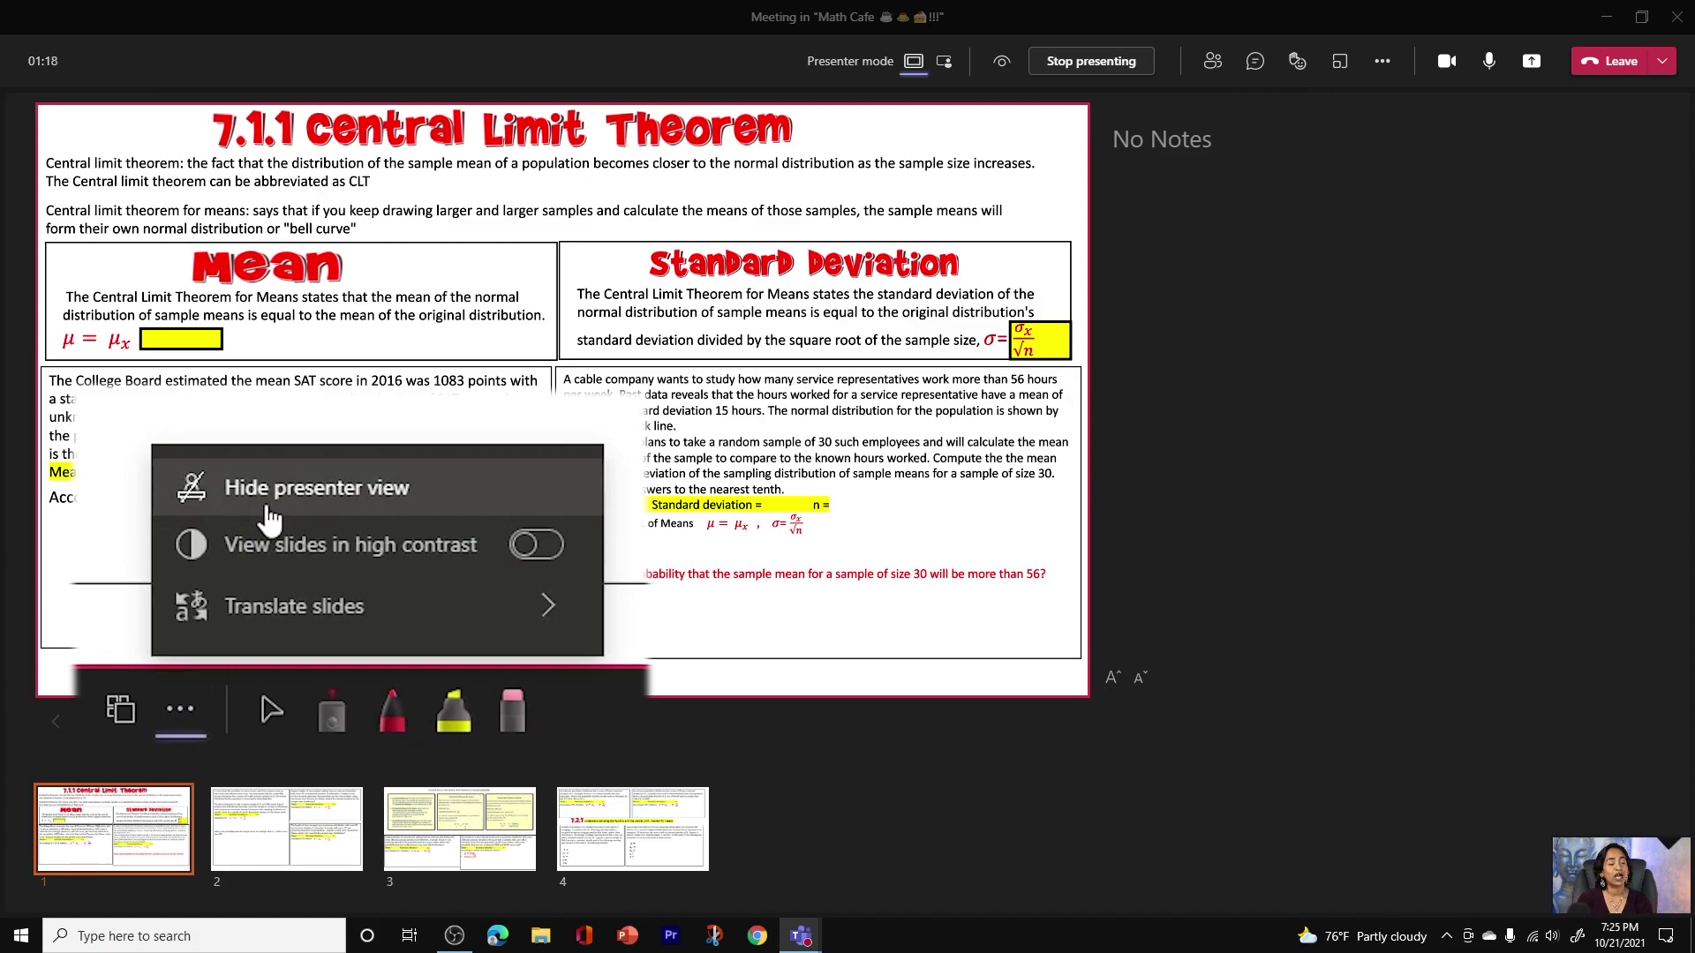
pyautogui.click(267, 511)
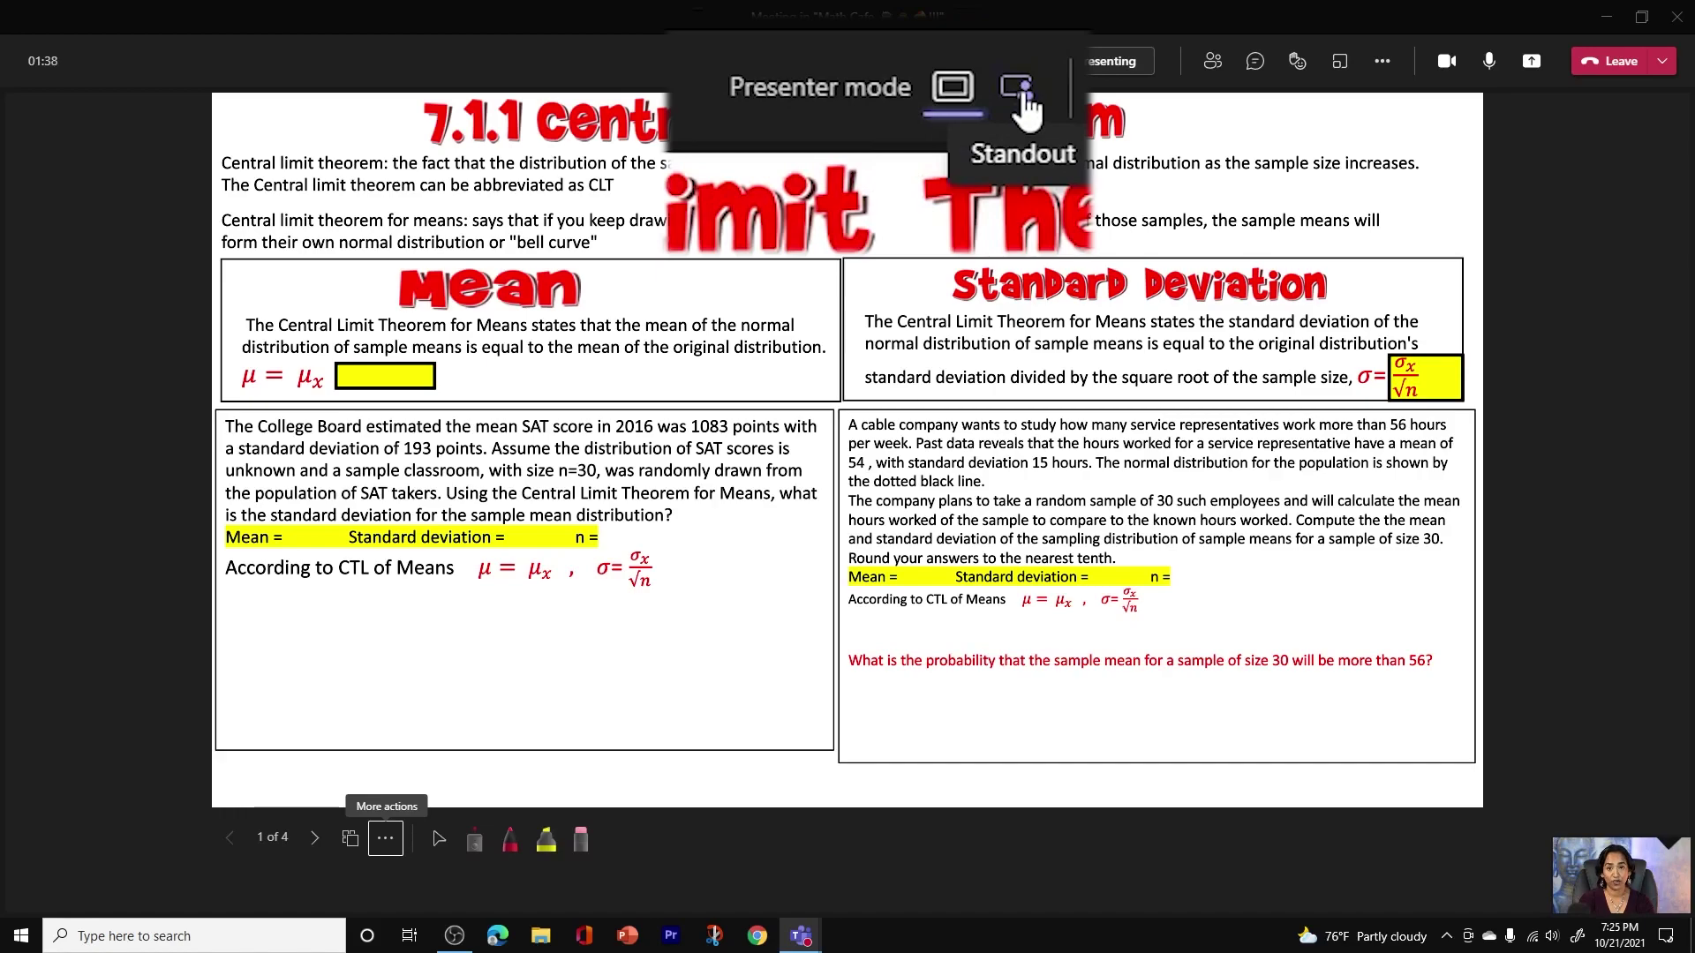
pyautogui.click(944, 64)
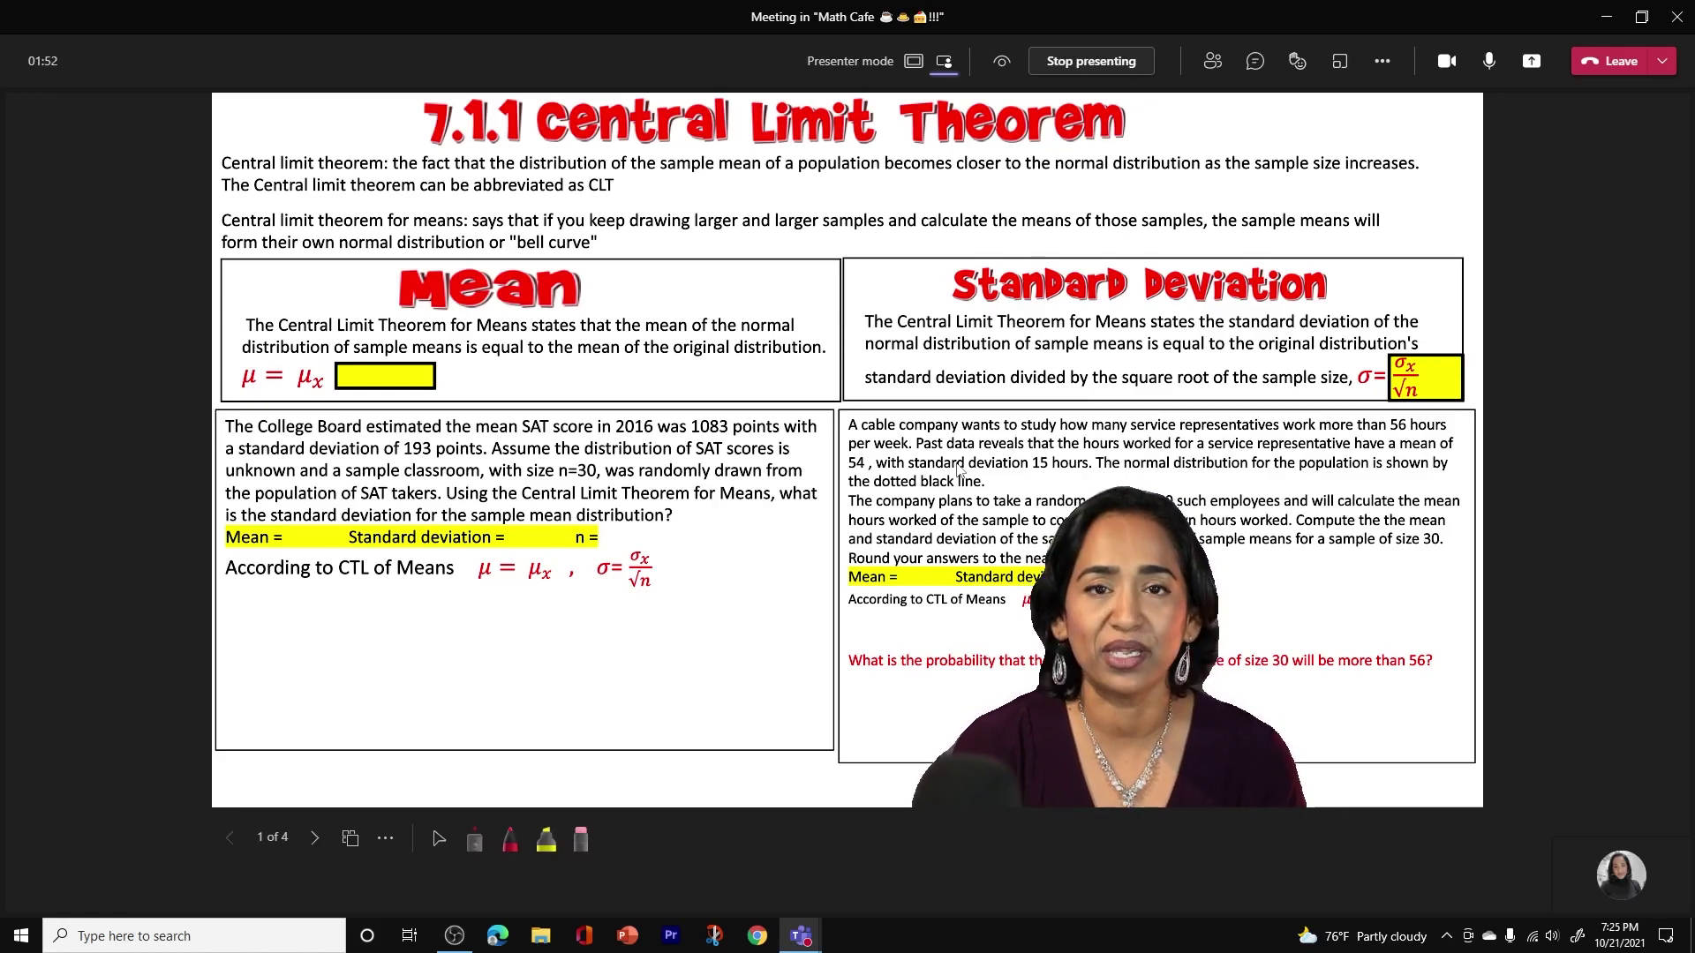
# Step: Draw a red checkmark in the Mean box and highlight 'estimated the mean', erasing the extra highlight
pyautogui.click(511, 840)
pyautogui.moveTo(375, 380); pyautogui.dragTo(450, 356)
pyautogui.click(546, 840)
pyautogui.moveTo(356, 431); pyautogui.dragTo(510, 449)
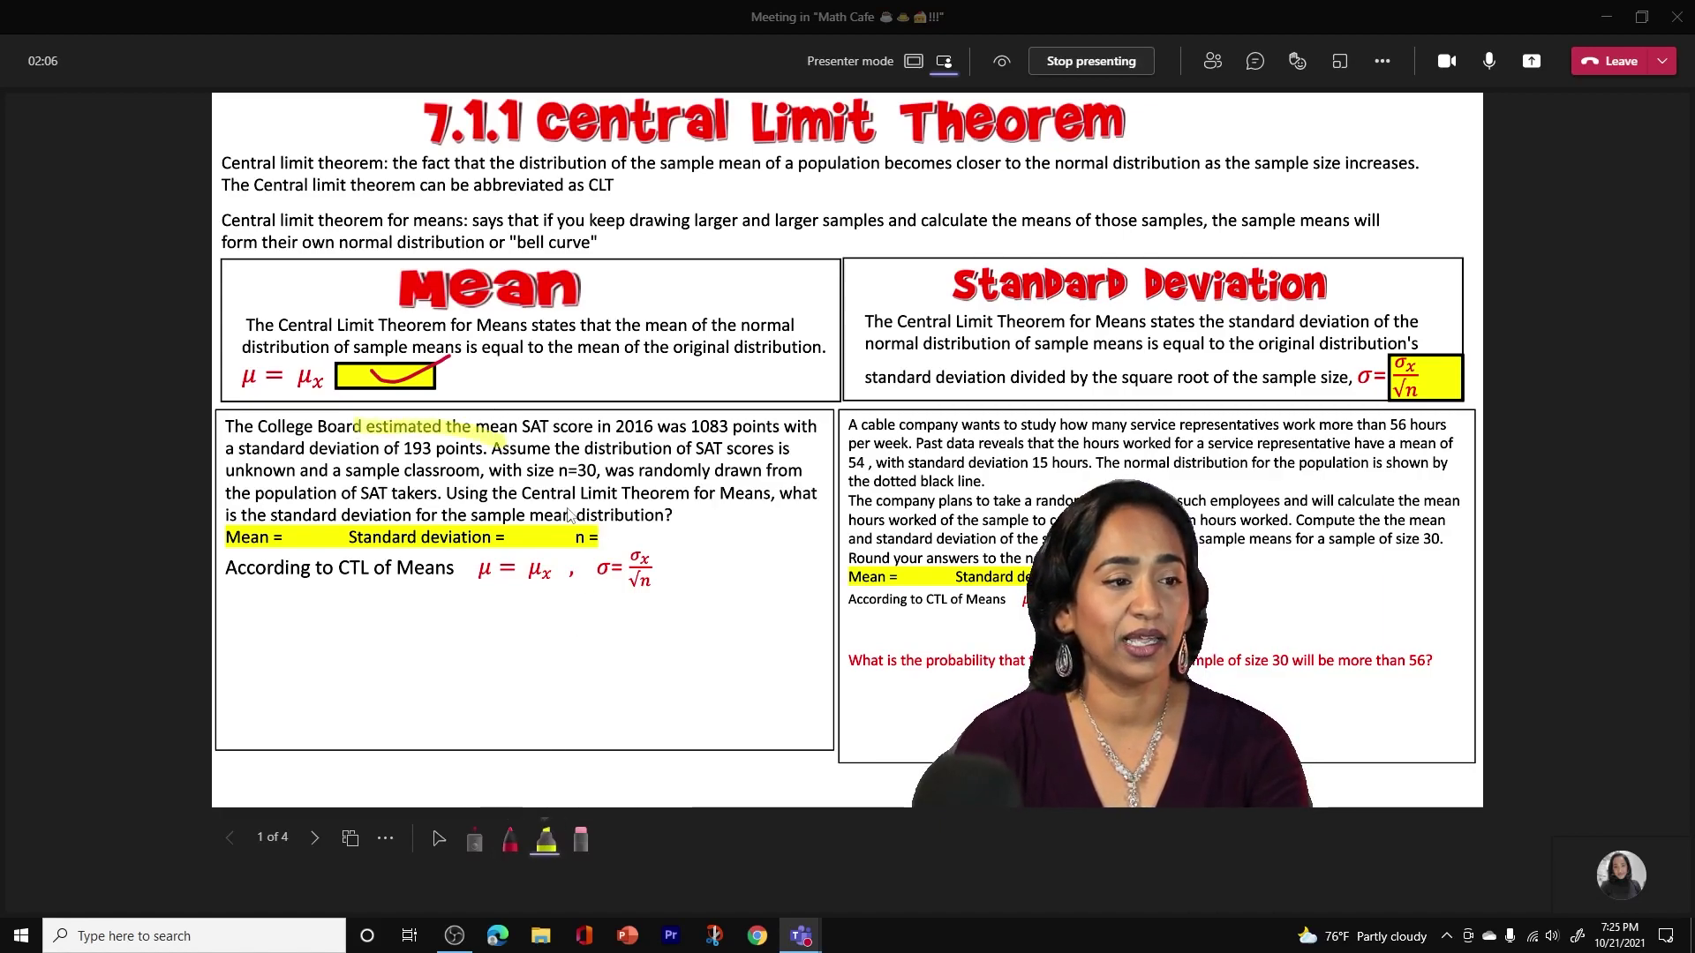
pyautogui.moveTo(573, 494); pyautogui.dragTo(668, 494)
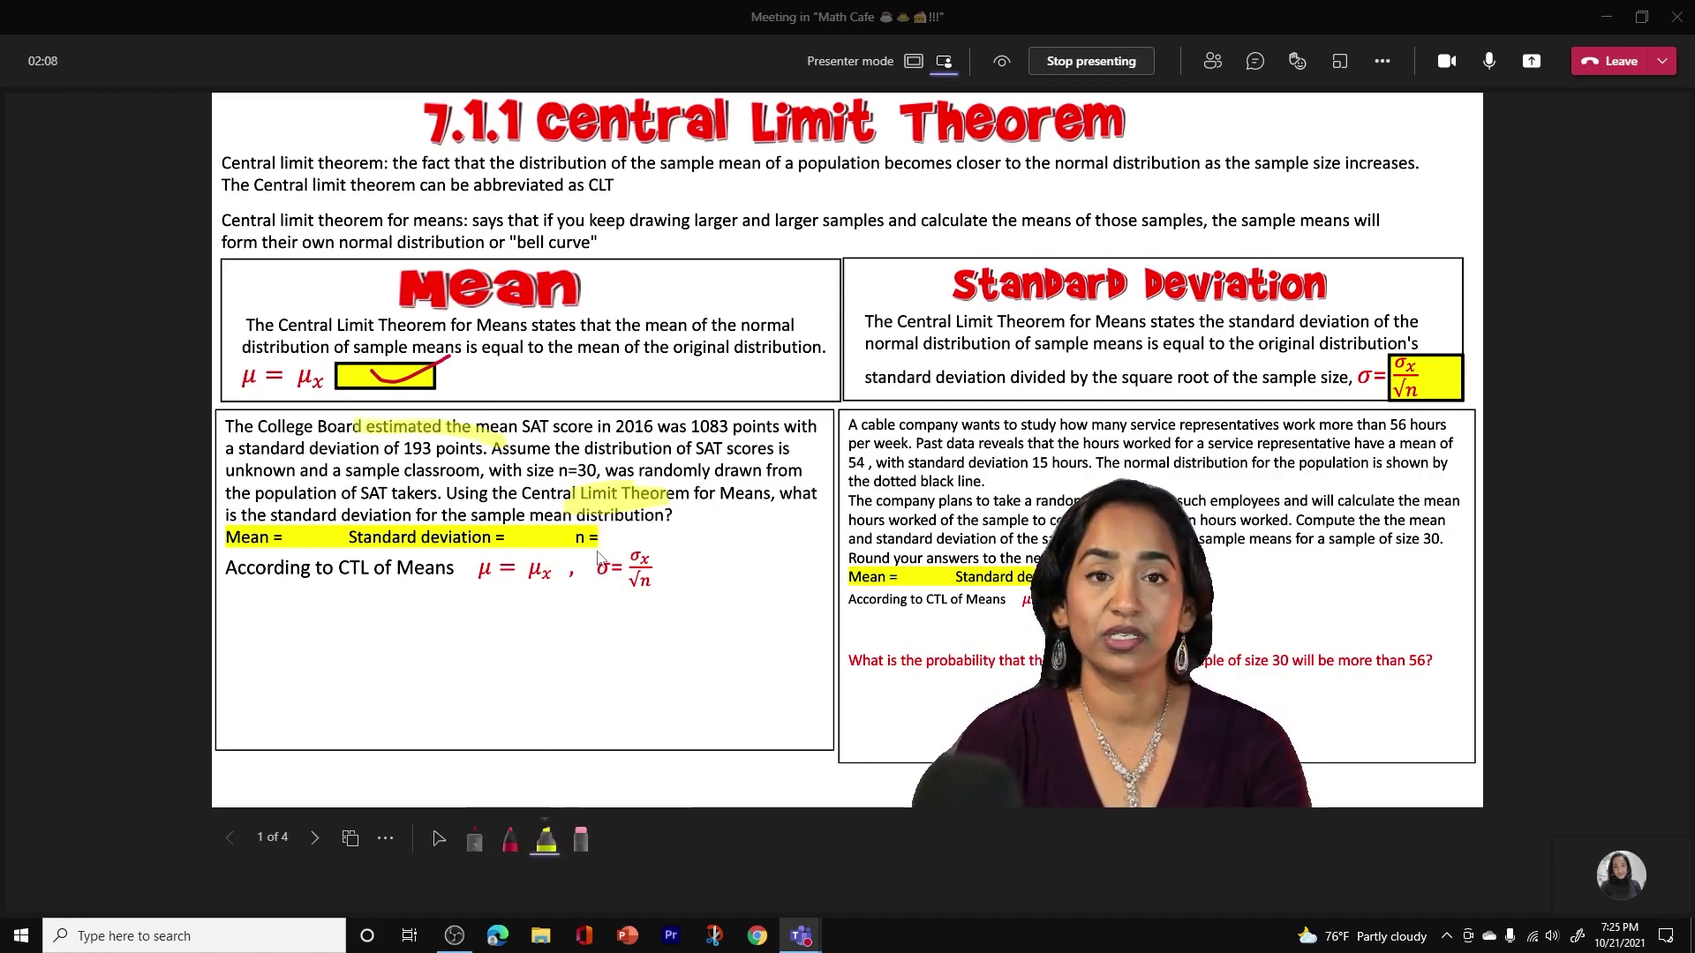
pyautogui.click(581, 840)
pyautogui.moveTo(623, 487); pyautogui.dragTo(670, 496)
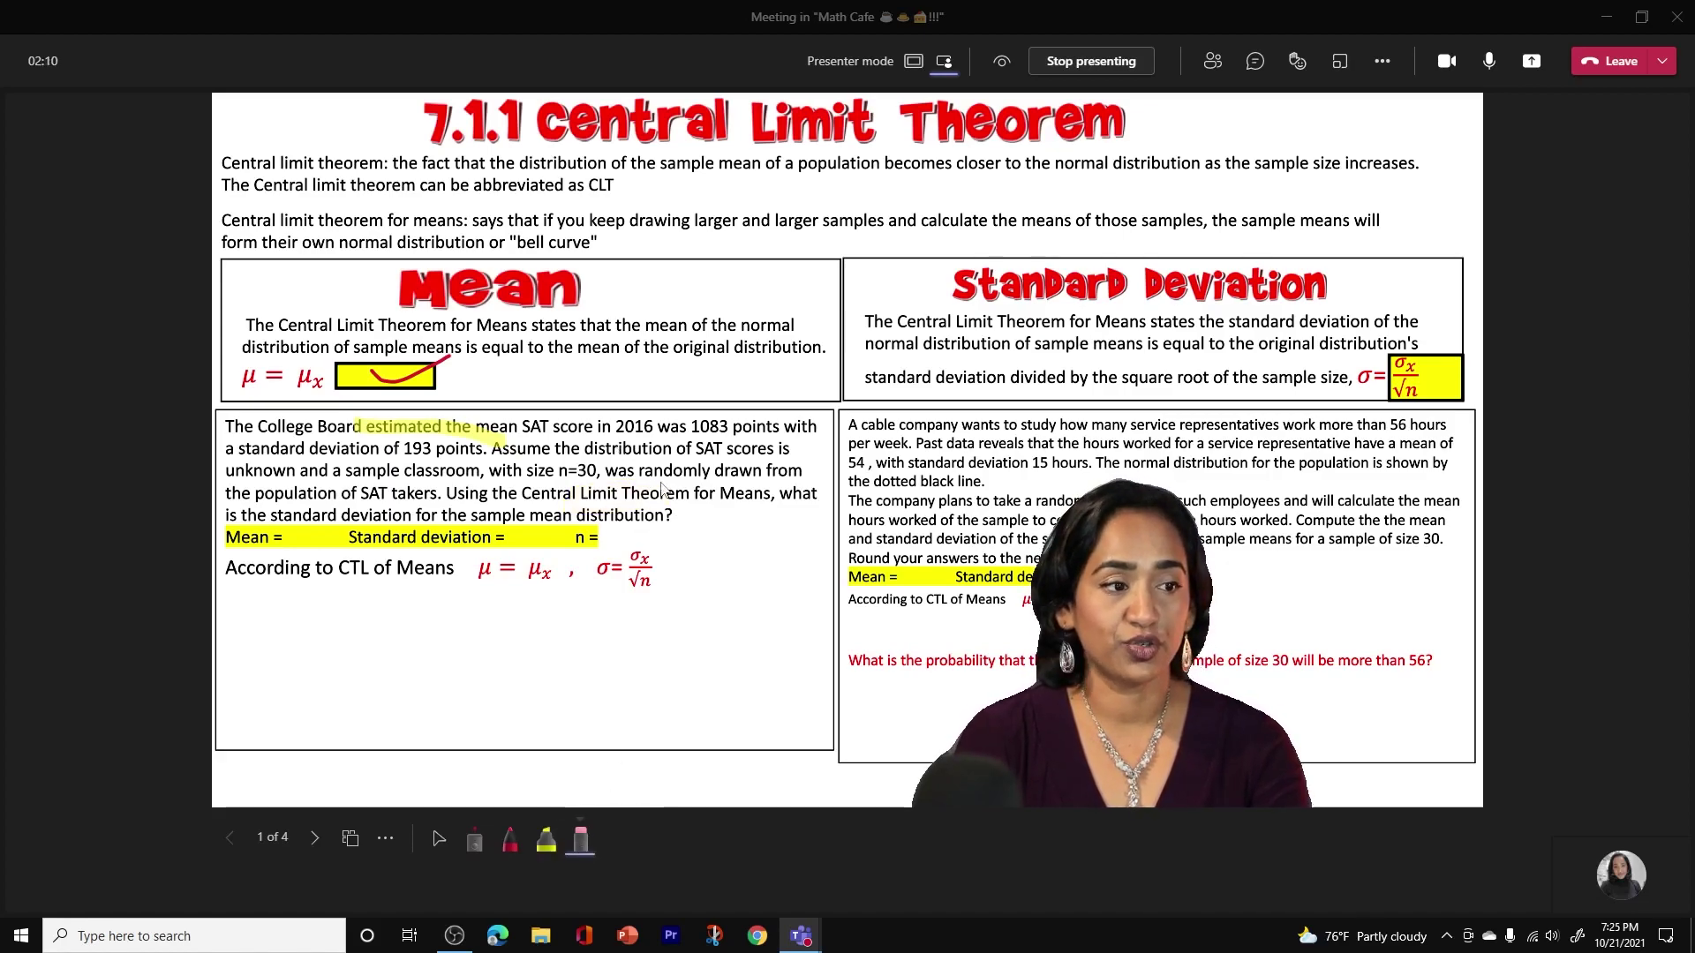
# Step: Circle the Mean heading and point near the size 30 question with the red laser pointer
pyautogui.click(476, 849)
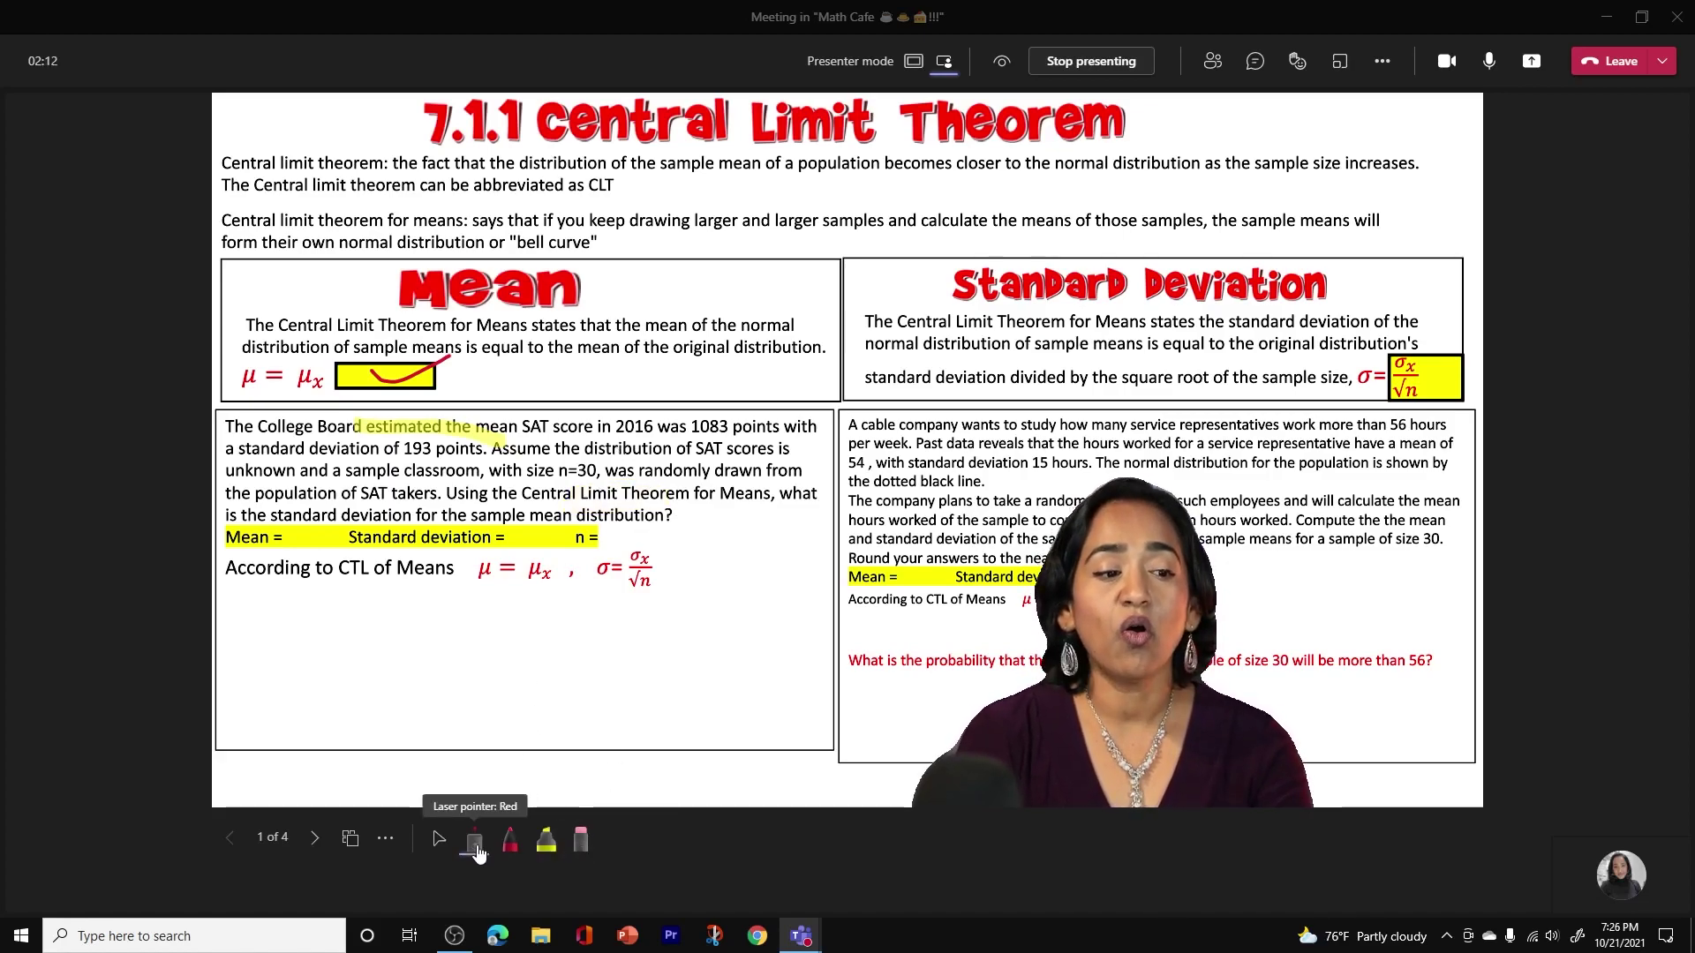
pyautogui.moveTo(425, 346)
pyautogui.mouseDown()
pyautogui.moveTo(622, 296)
pyautogui.moveTo(422, 227)
pyautogui.moveTo(445, 351)
pyautogui.mouseUp()
pyautogui.moveTo(1202, 643); pyautogui.dragTo(1227, 634)
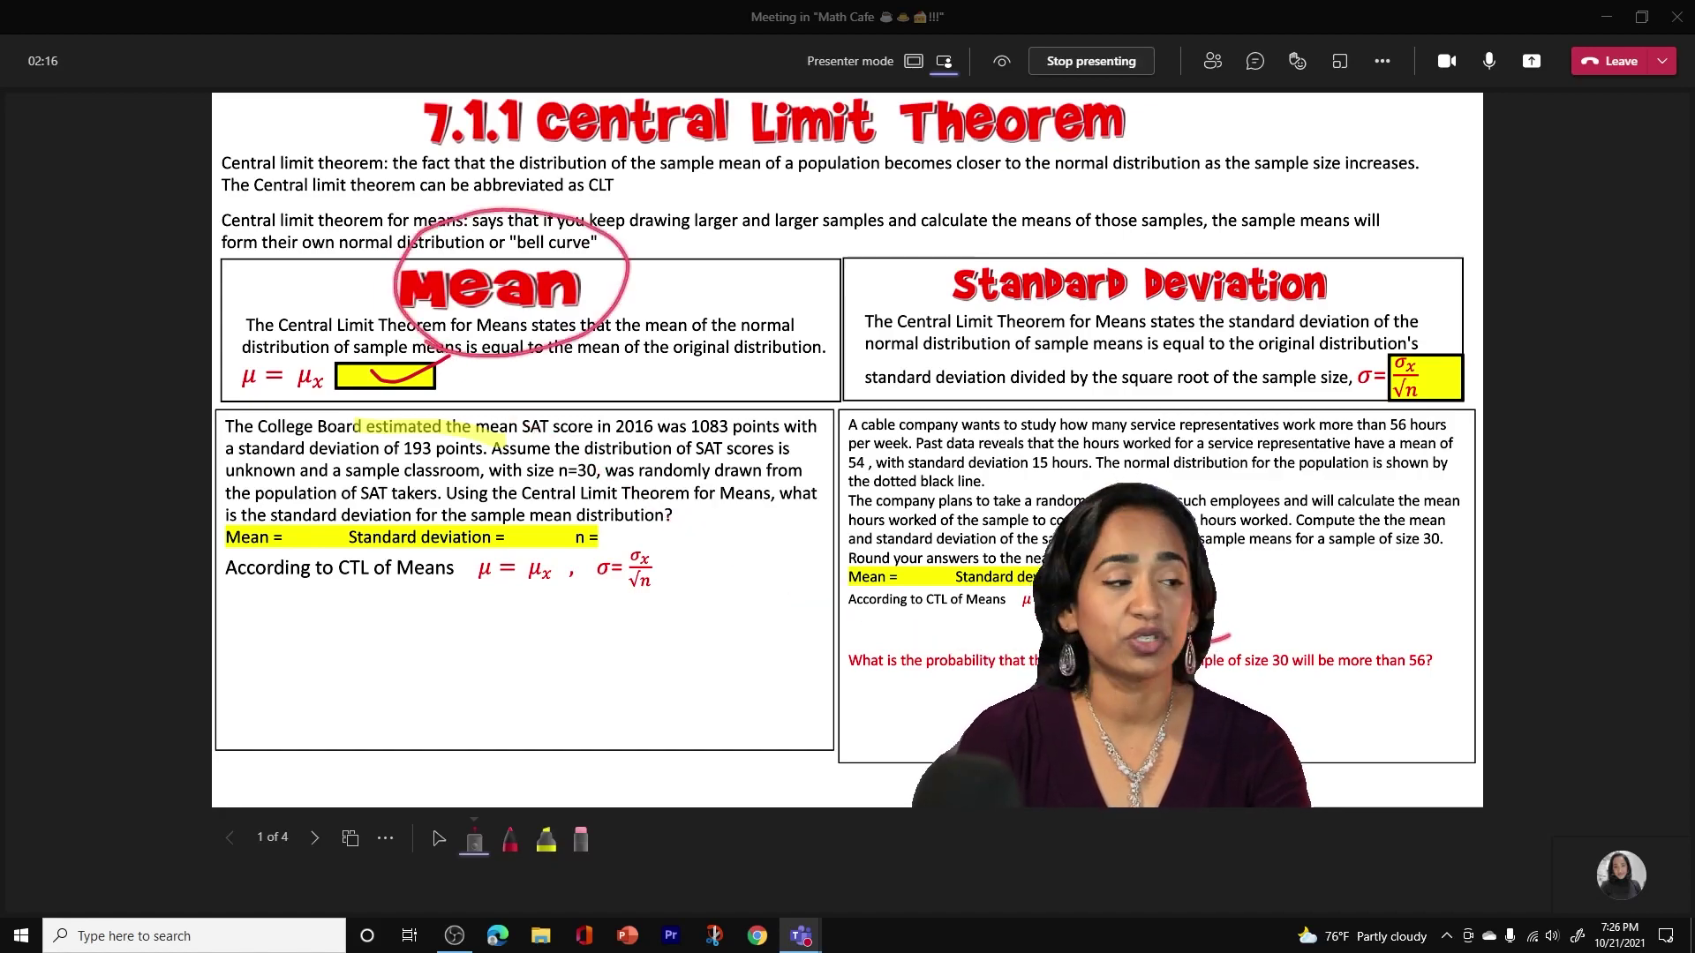
pyautogui.moveTo(1258, 557); pyautogui.dragTo(1209, 688)
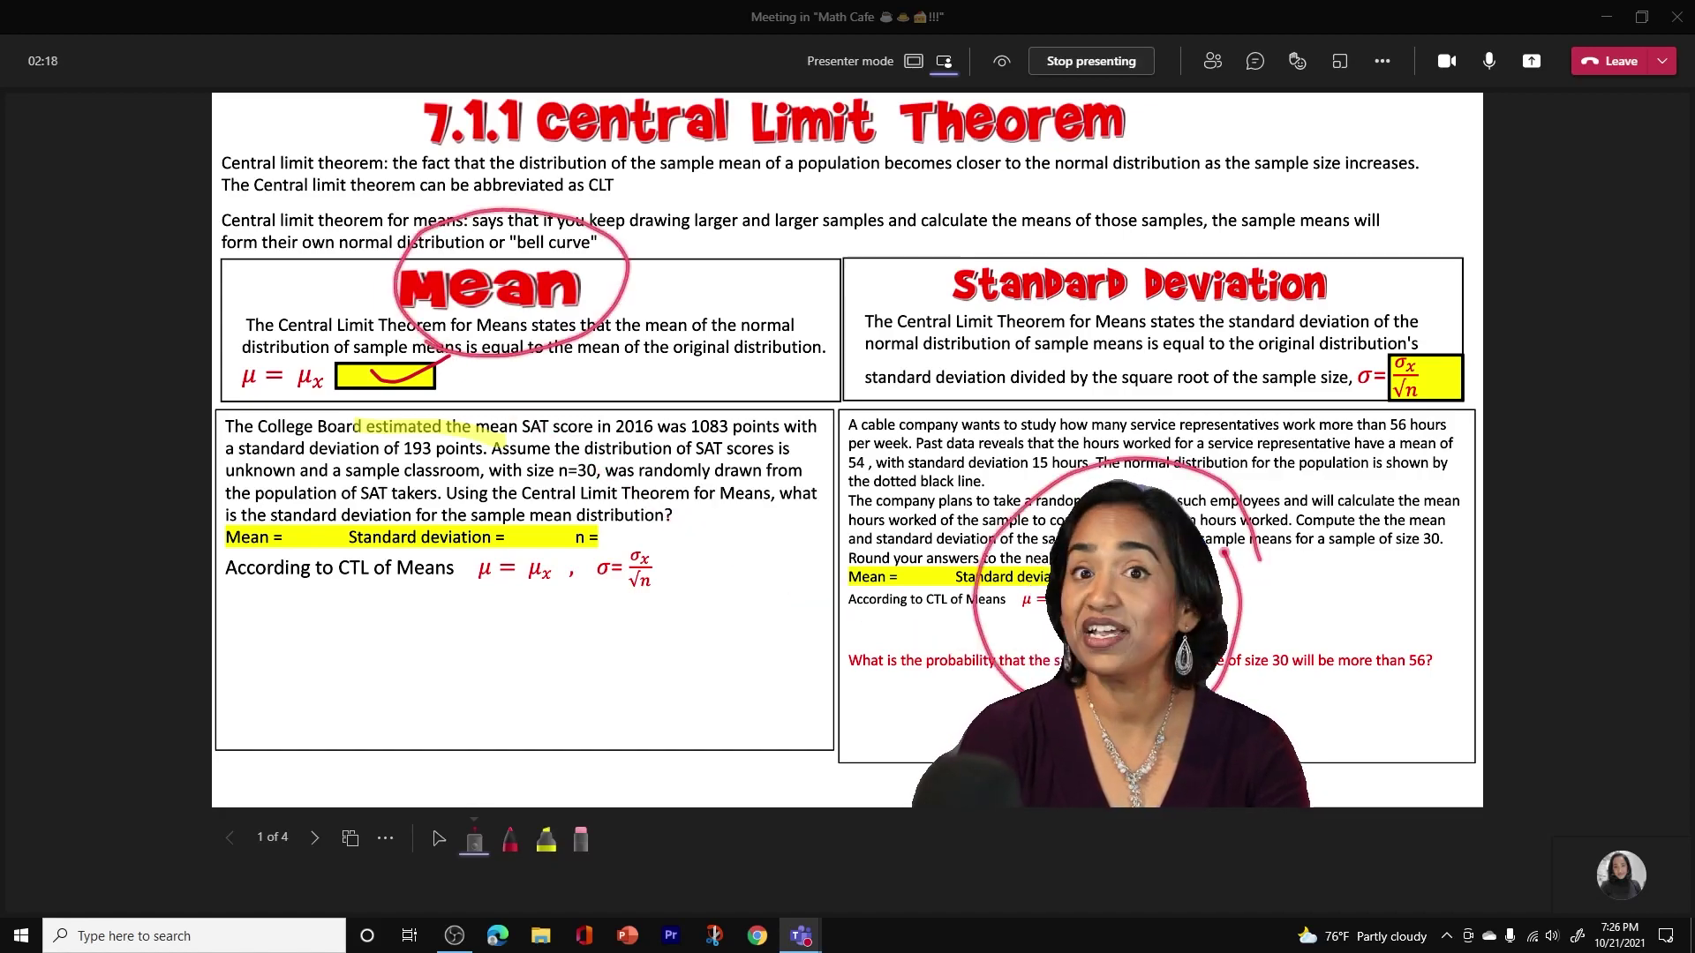
pyautogui.click(394, 853)
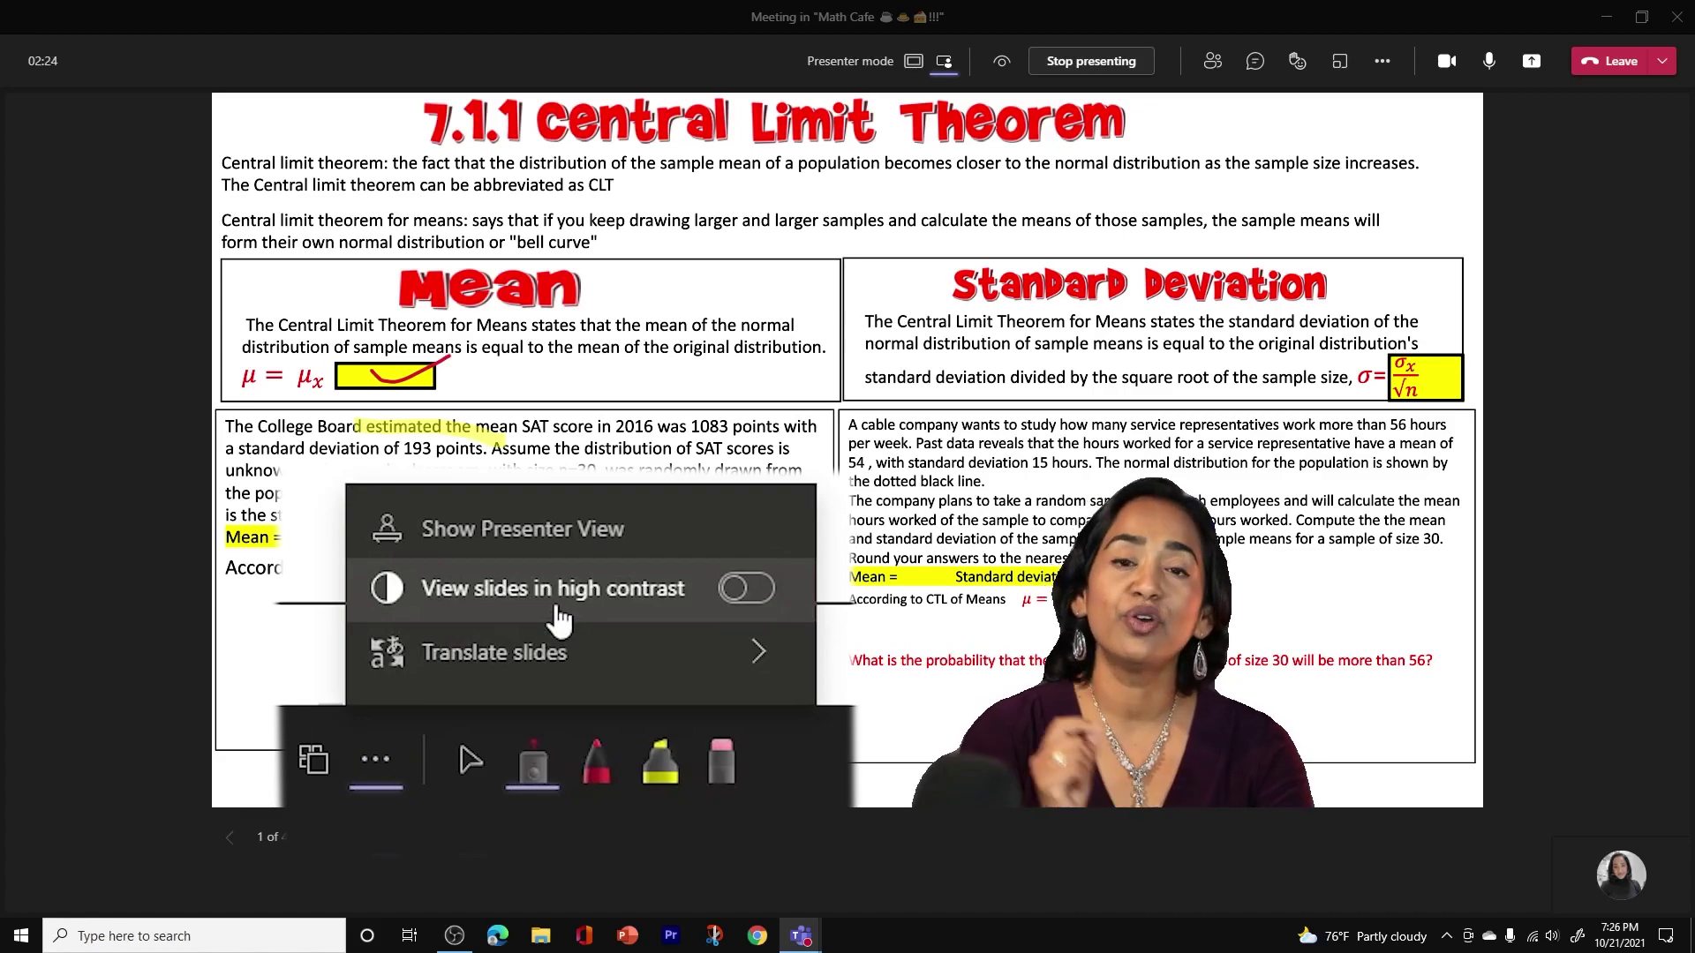
# Step: Turn on high-contrast slide viewing, then bring up the Translate slides language list
pyautogui.click(756, 597)
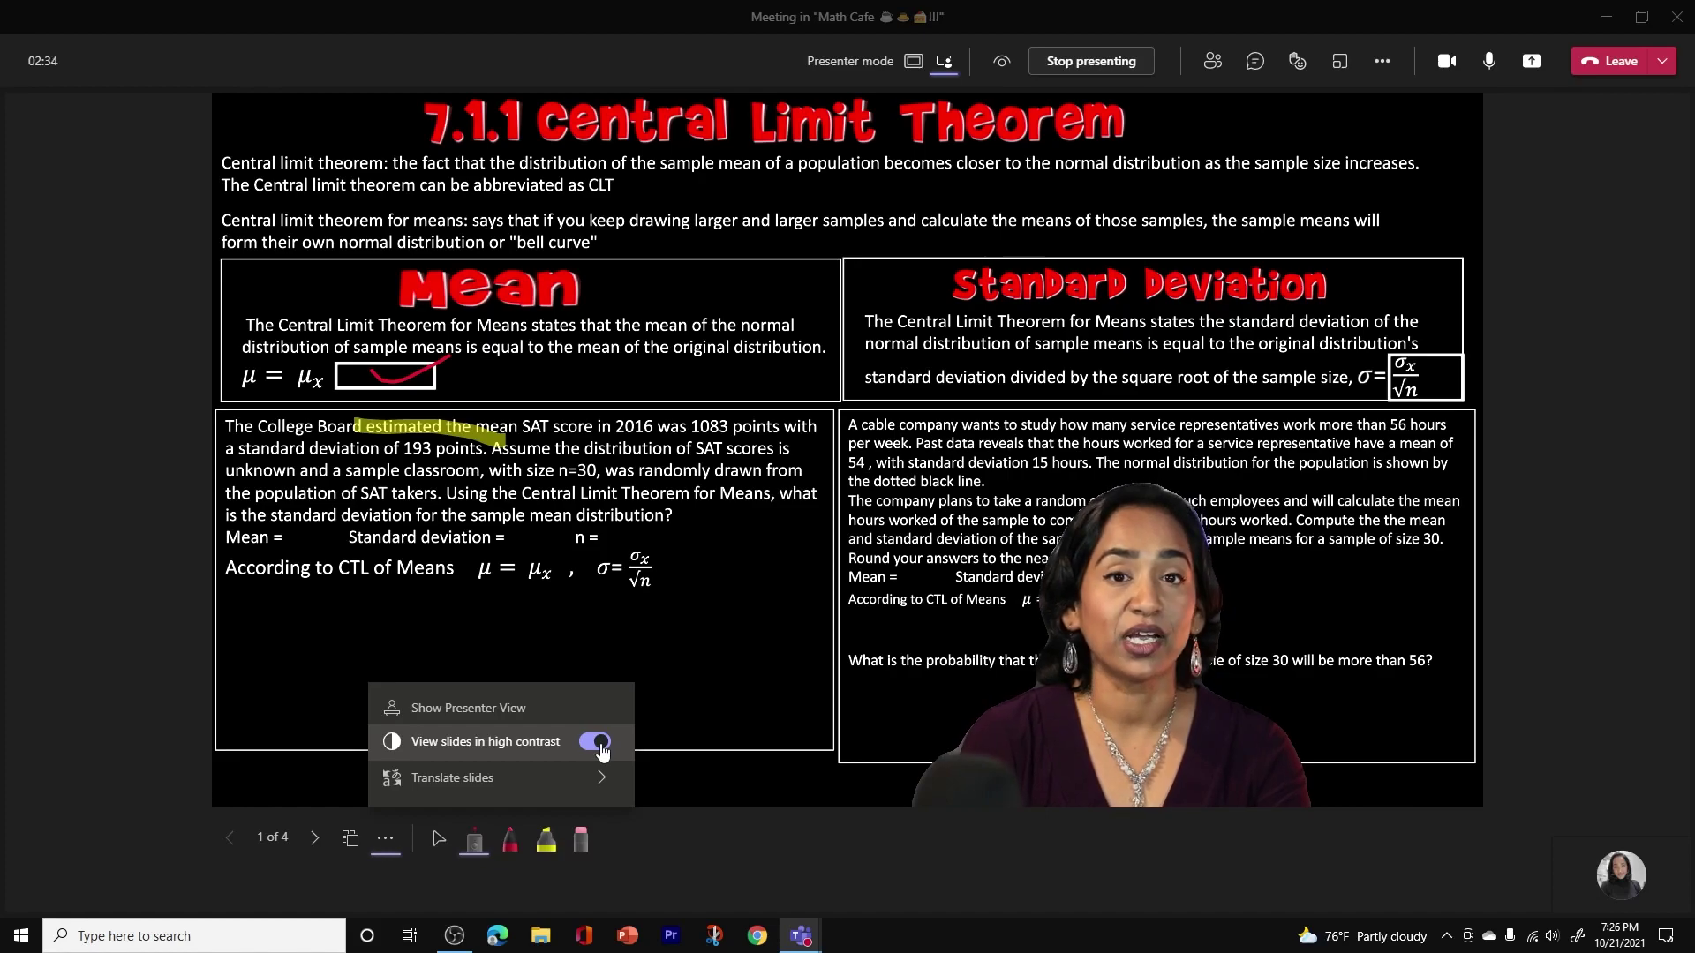
pyautogui.click(776, 710)
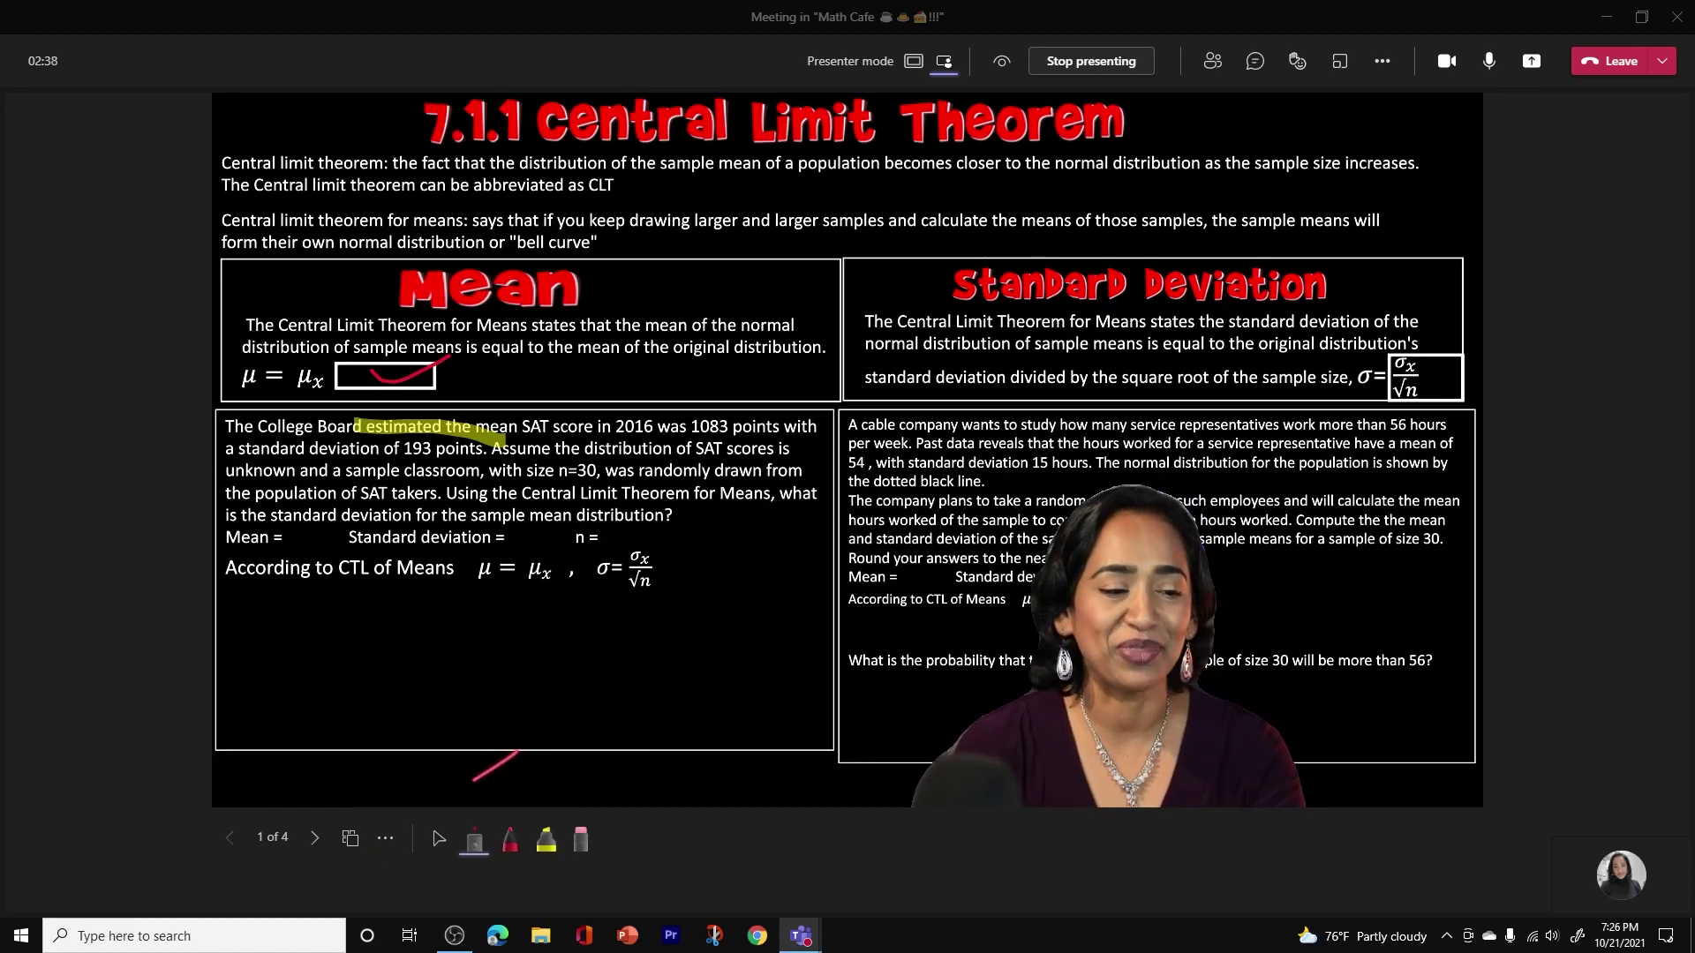
pyautogui.click(385, 797)
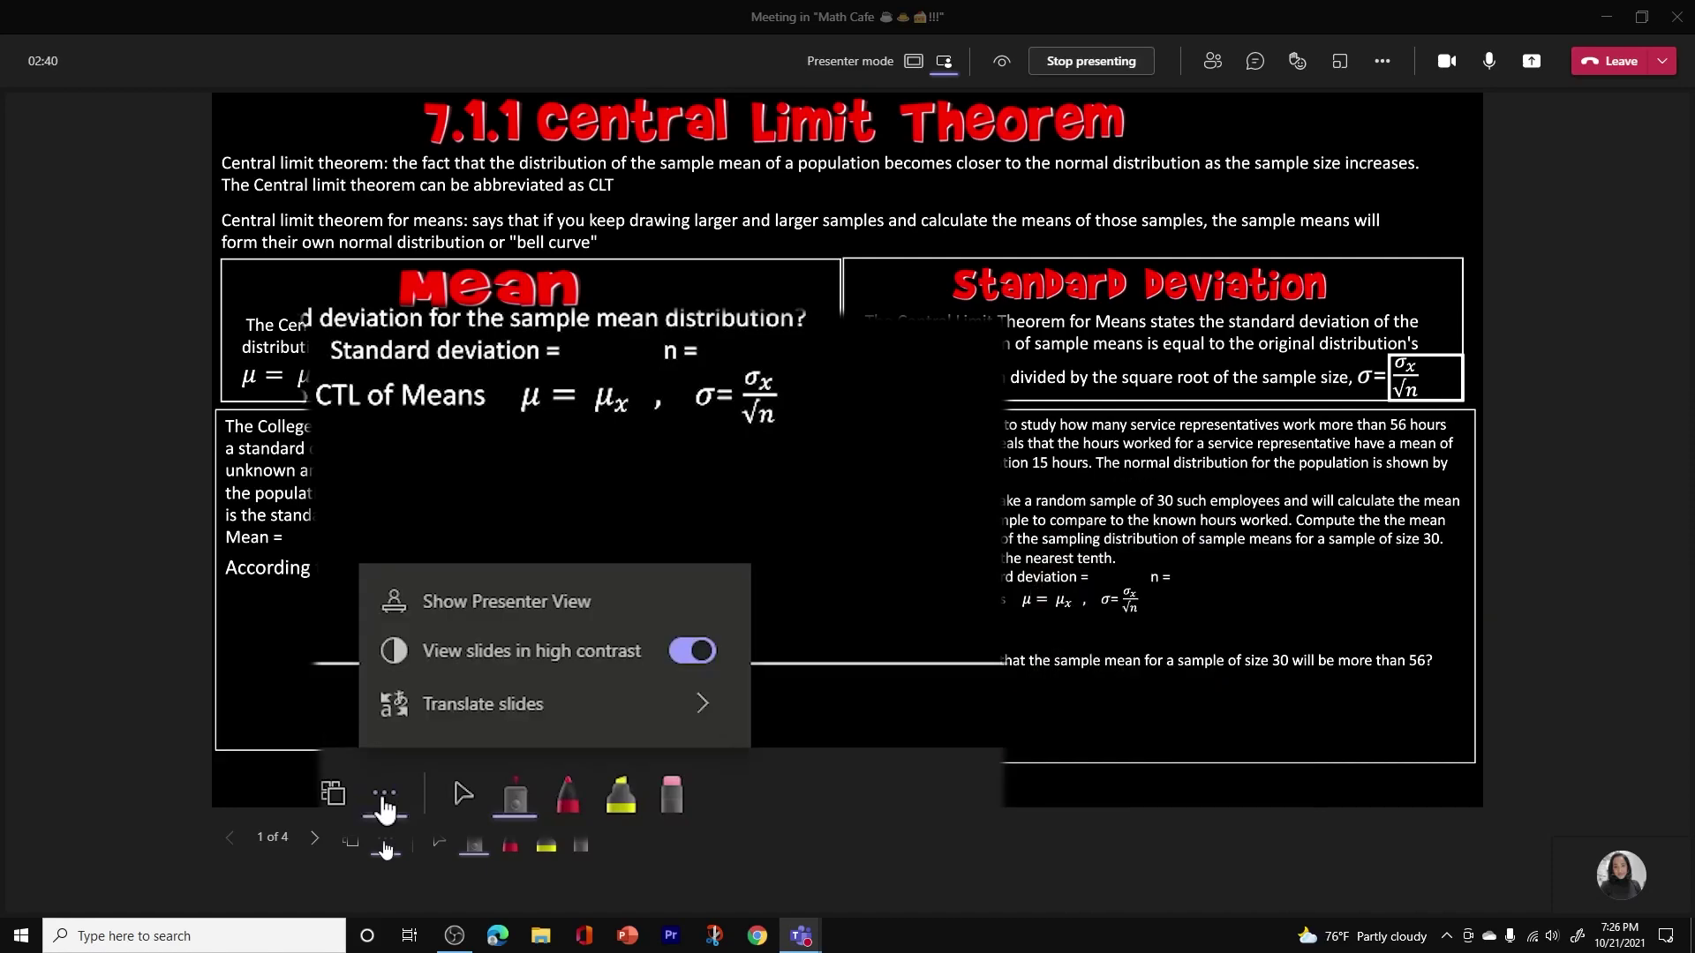
pyautogui.moveTo(491, 731)
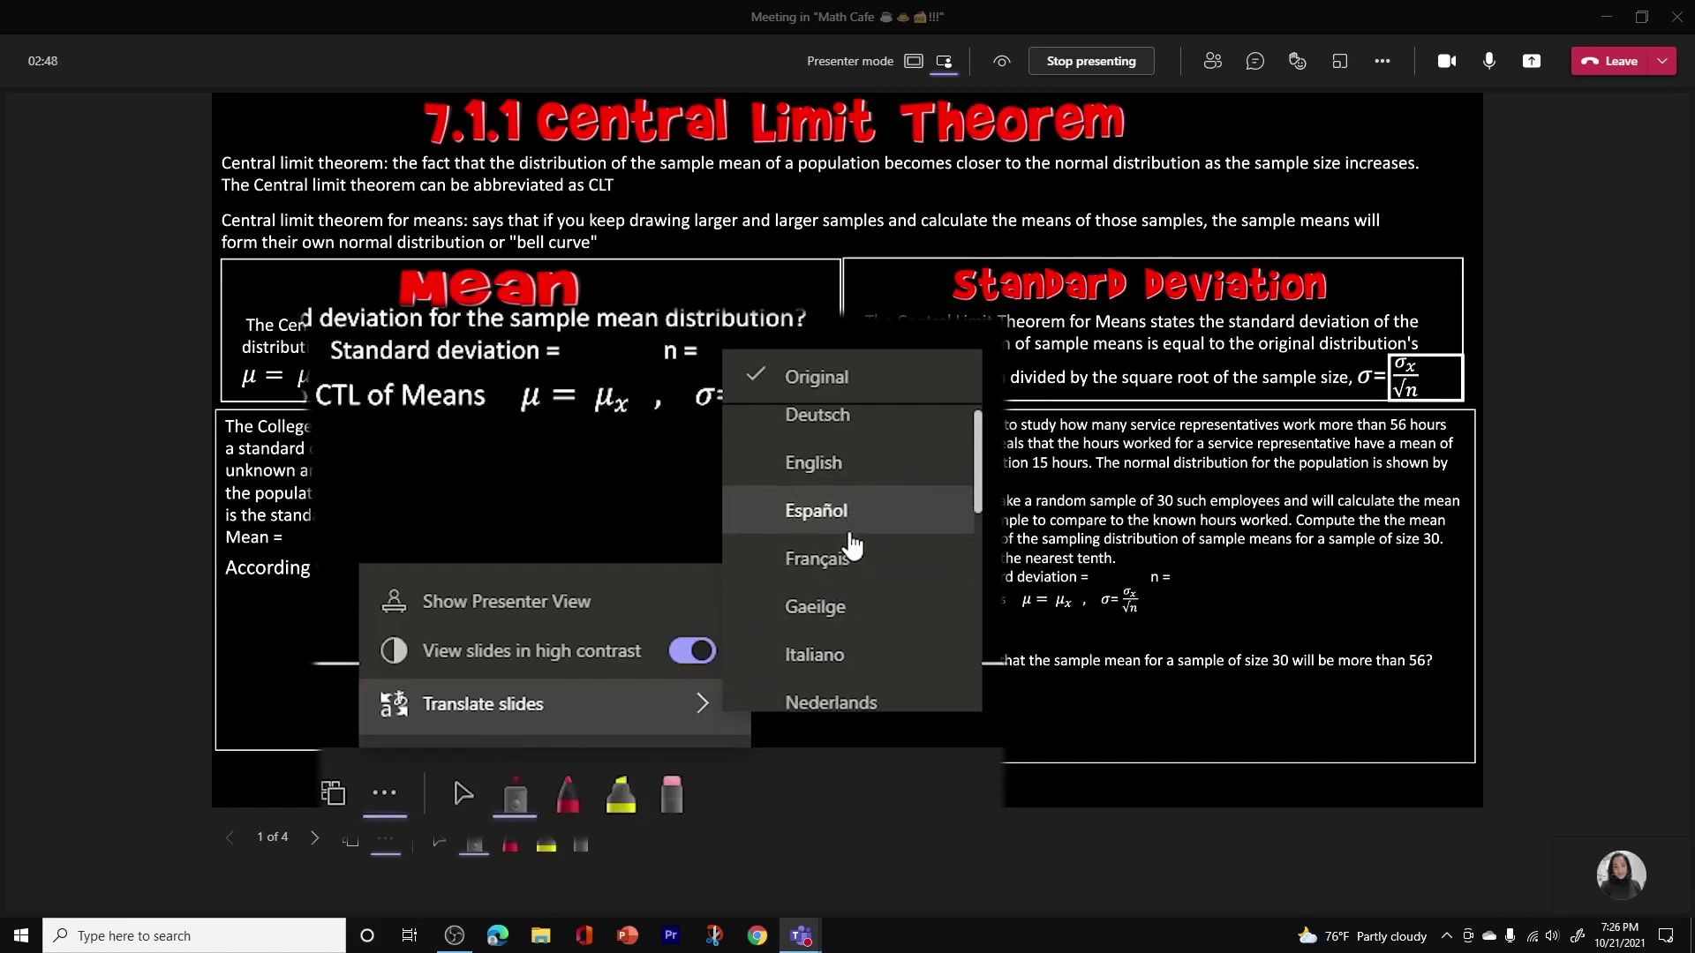
# Step: Translate the shared slides into Simplified Chinese (简体中文)
pyautogui.scroll(-7, 851, 545)
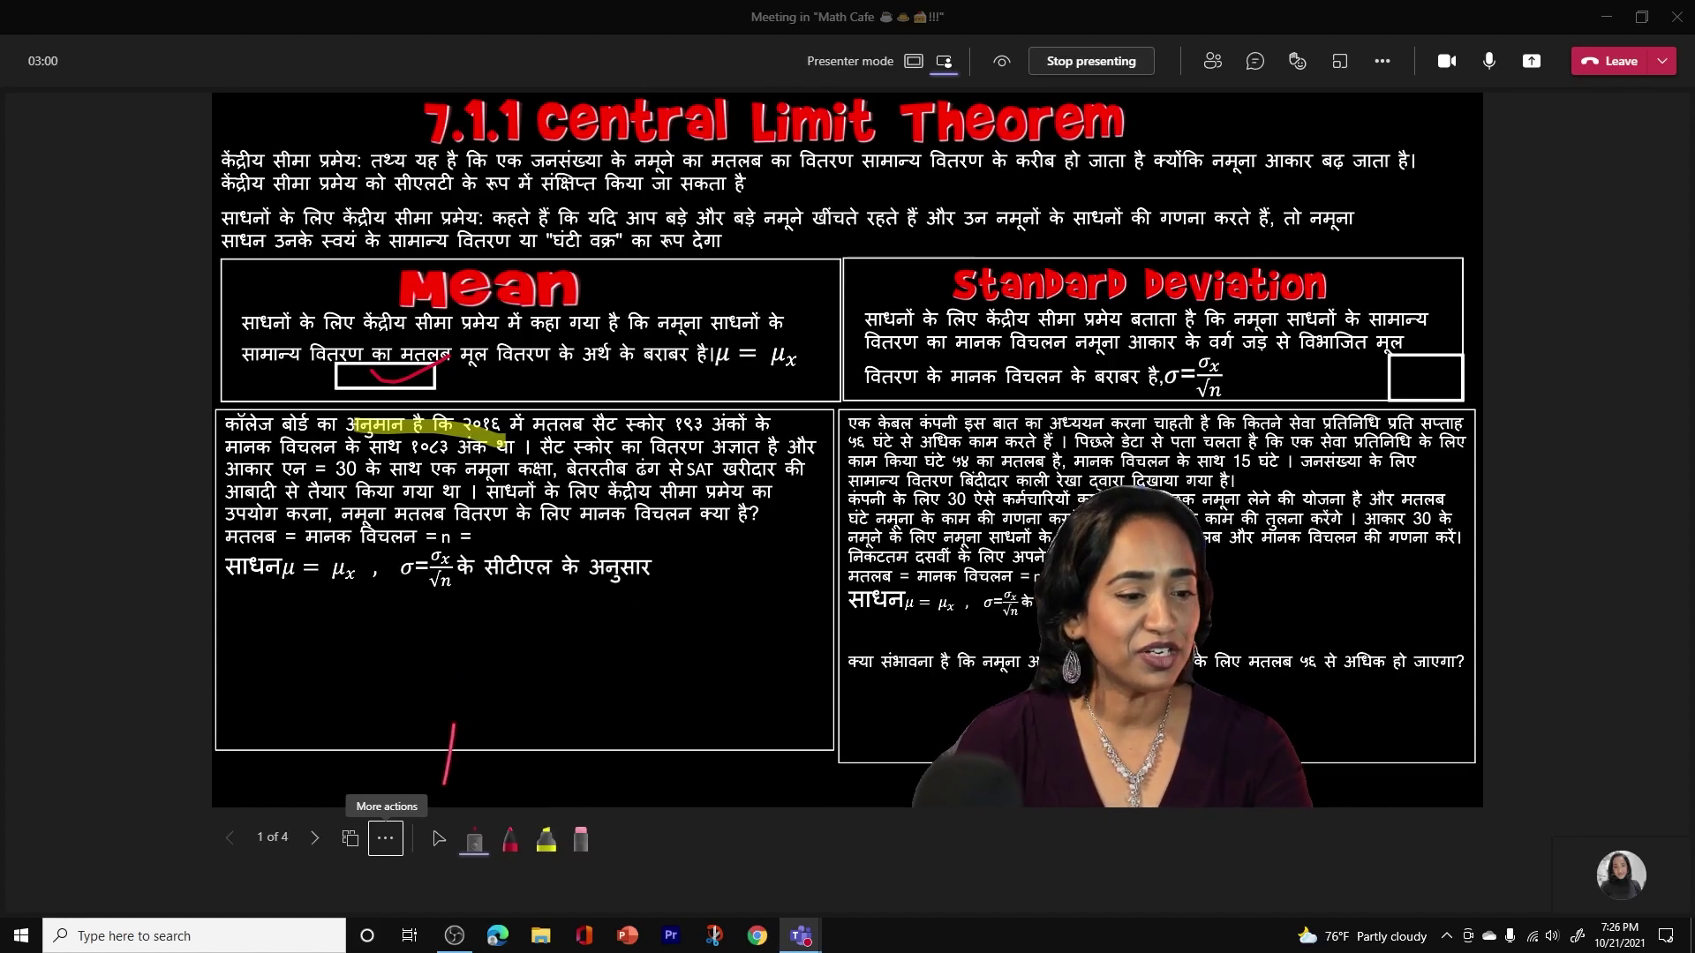
pyautogui.click(386, 838)
pyautogui.moveTo(569, 781)
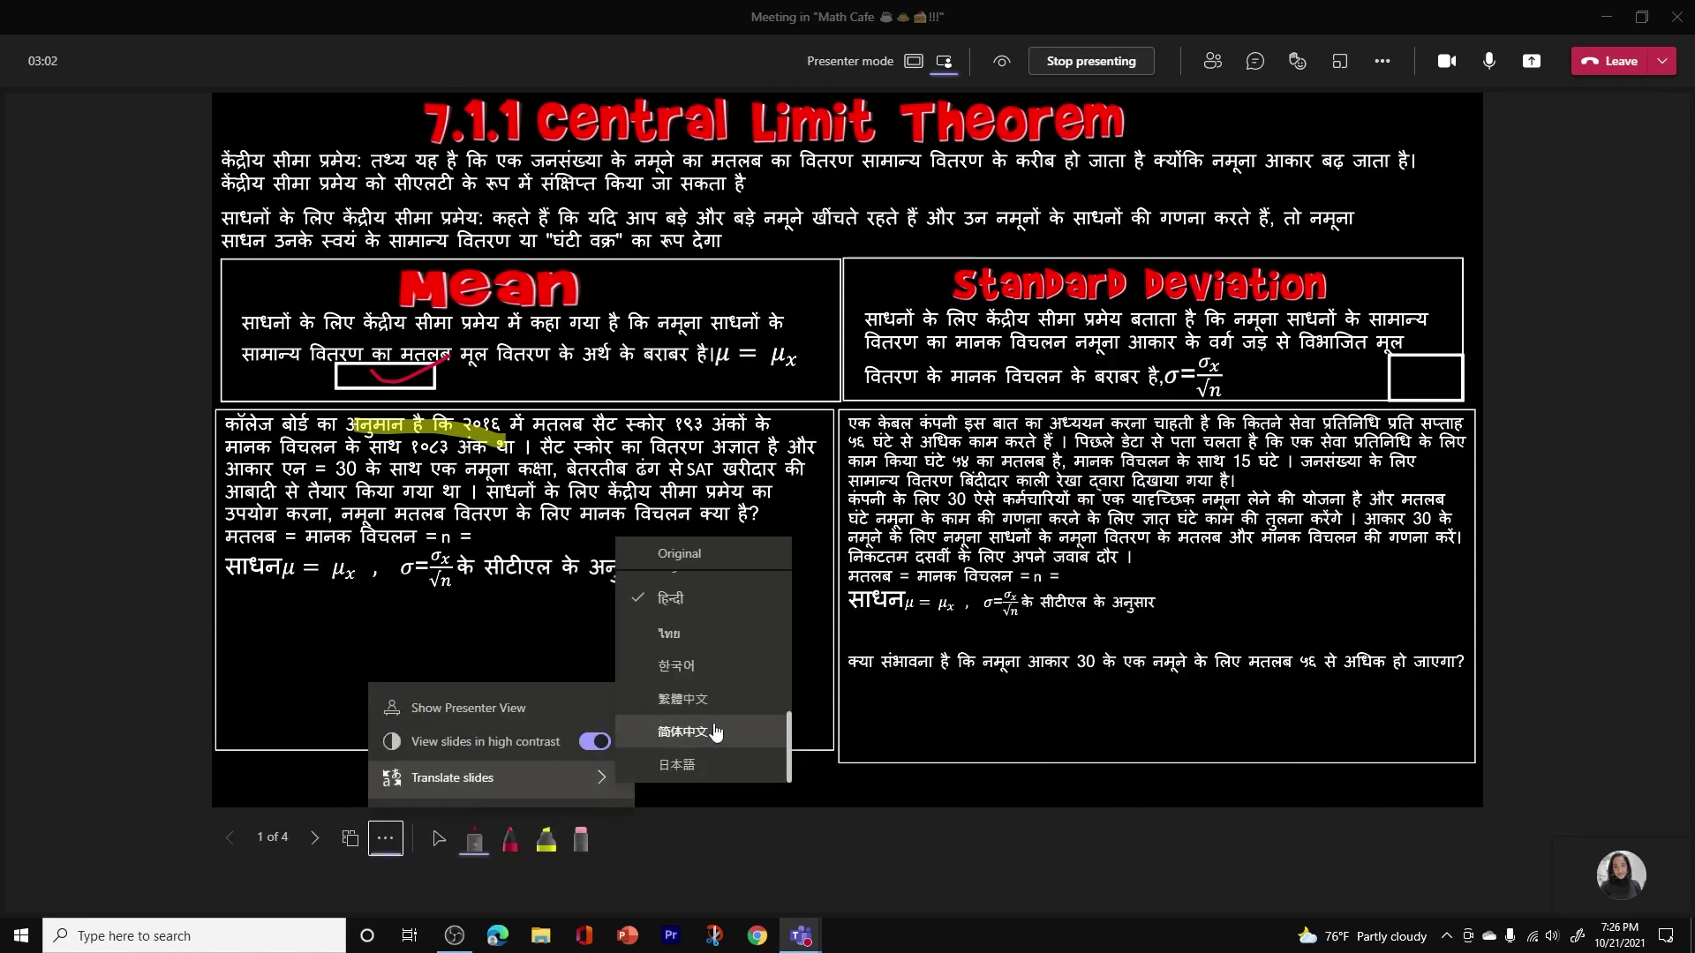
pyautogui.click(698, 747)
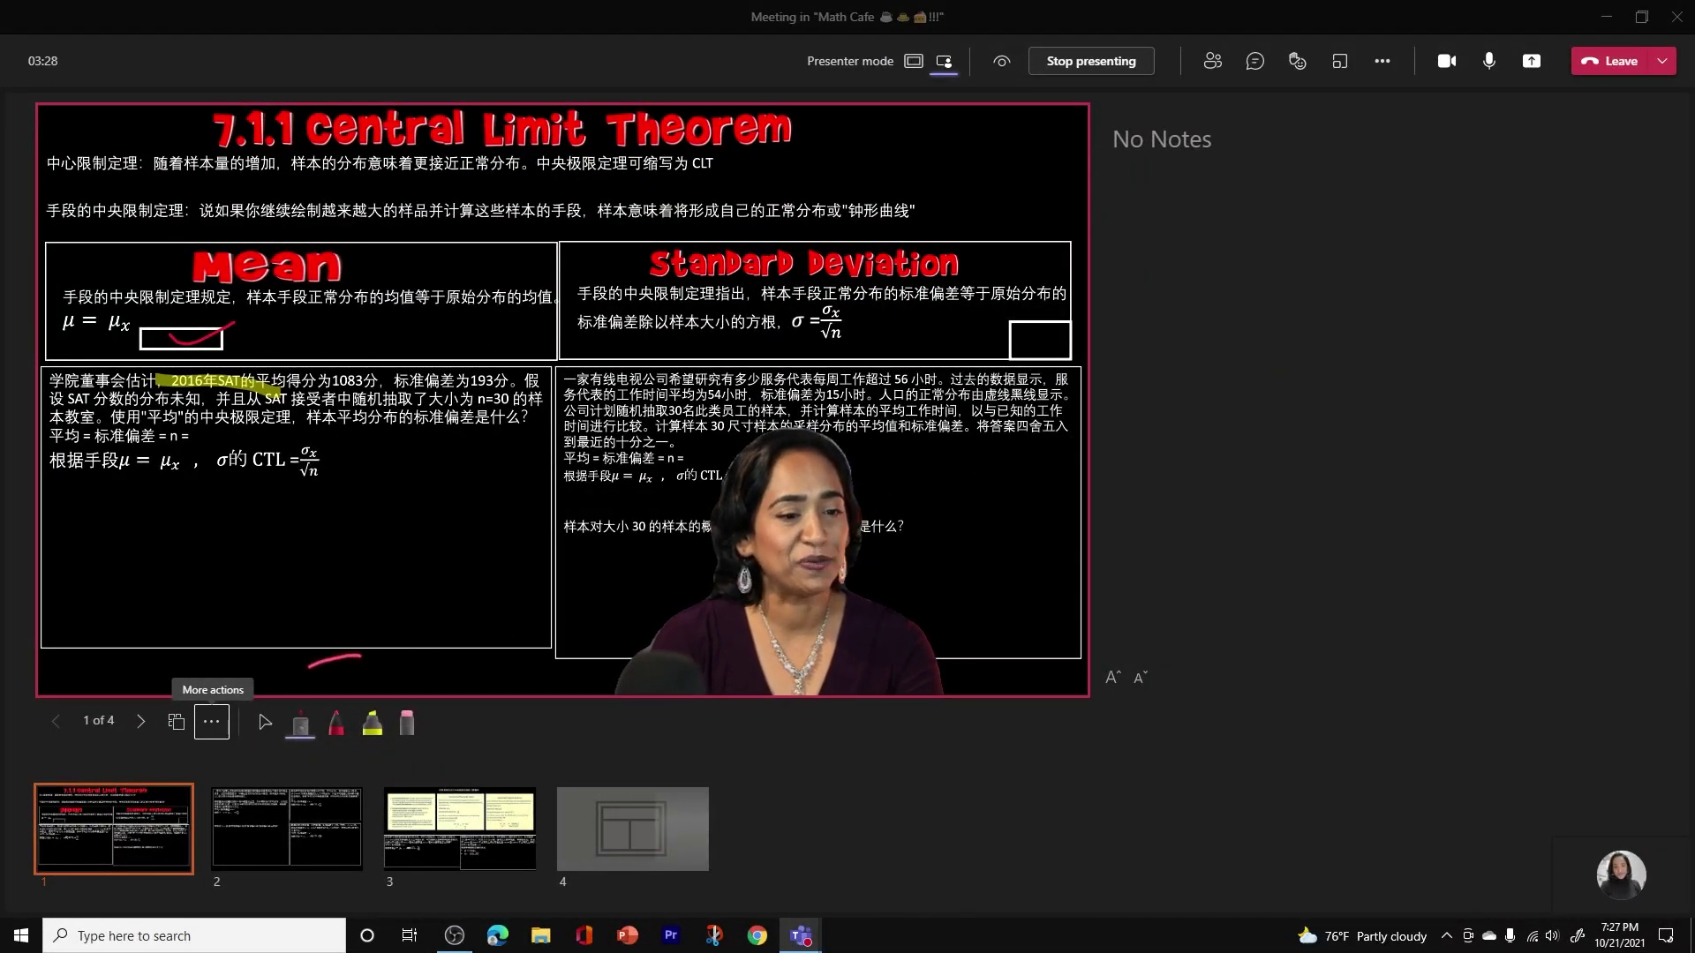
# Step: Advance to slide 3 and translate the slides back into English
pyautogui.click(144, 724)
pyautogui.click(143, 724)
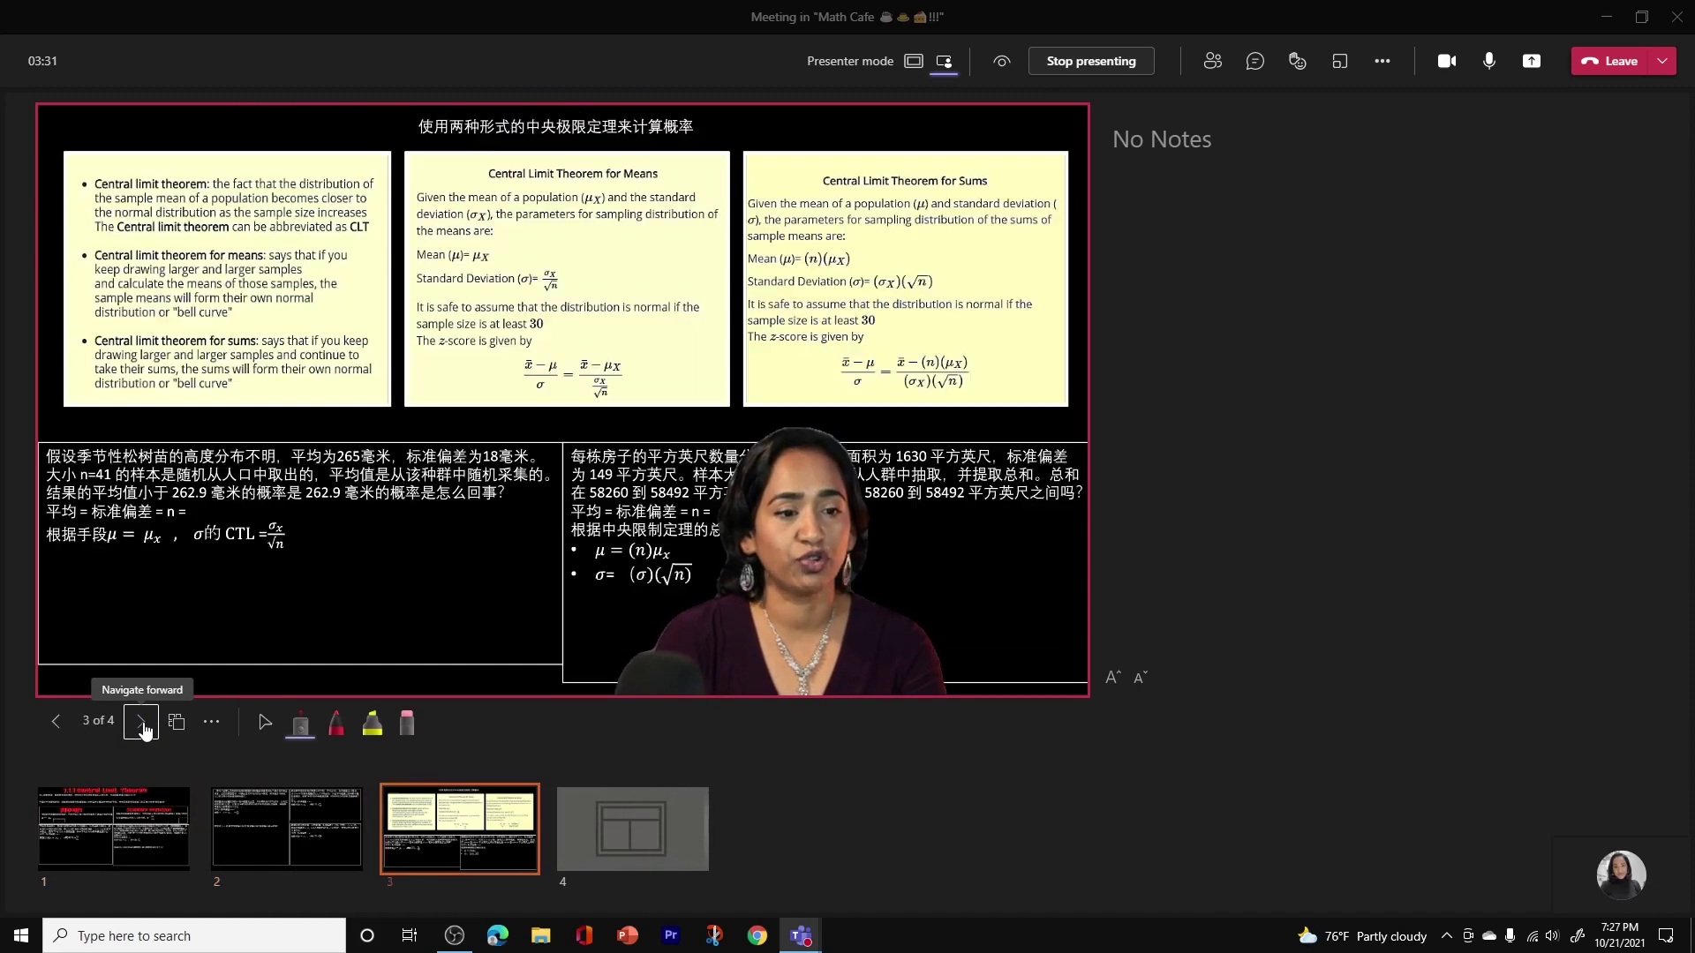
pyautogui.click(217, 725)
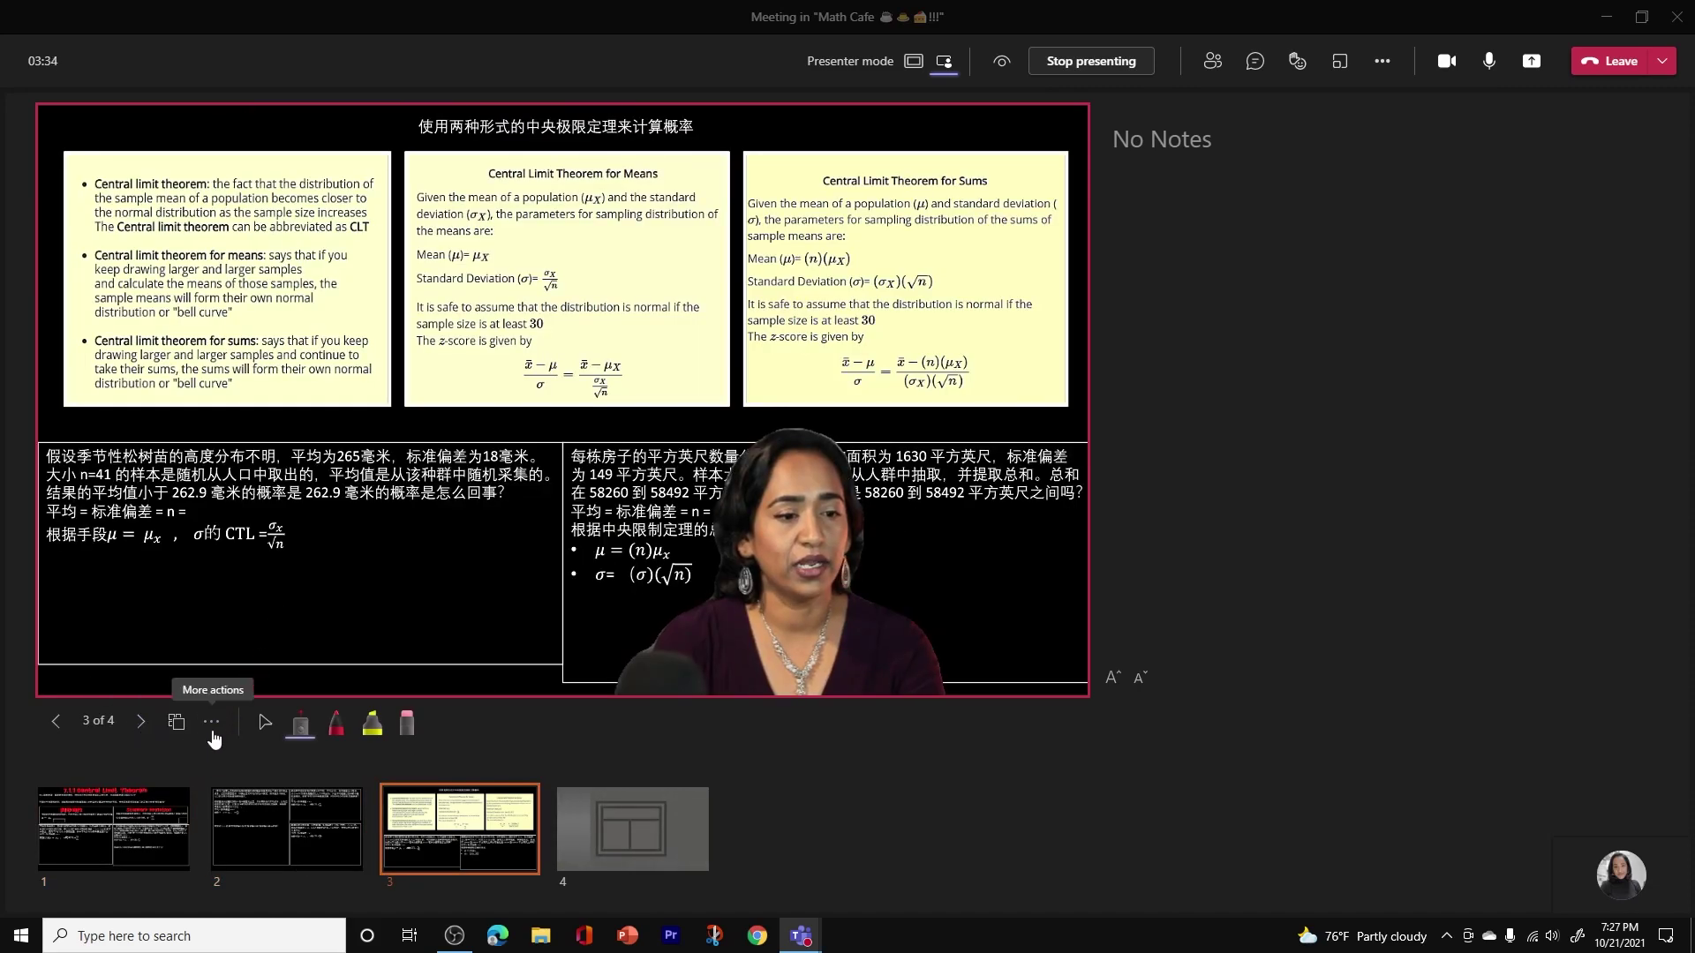
pyautogui.click(317, 661)
pyautogui.scroll(-3, 525, 552)
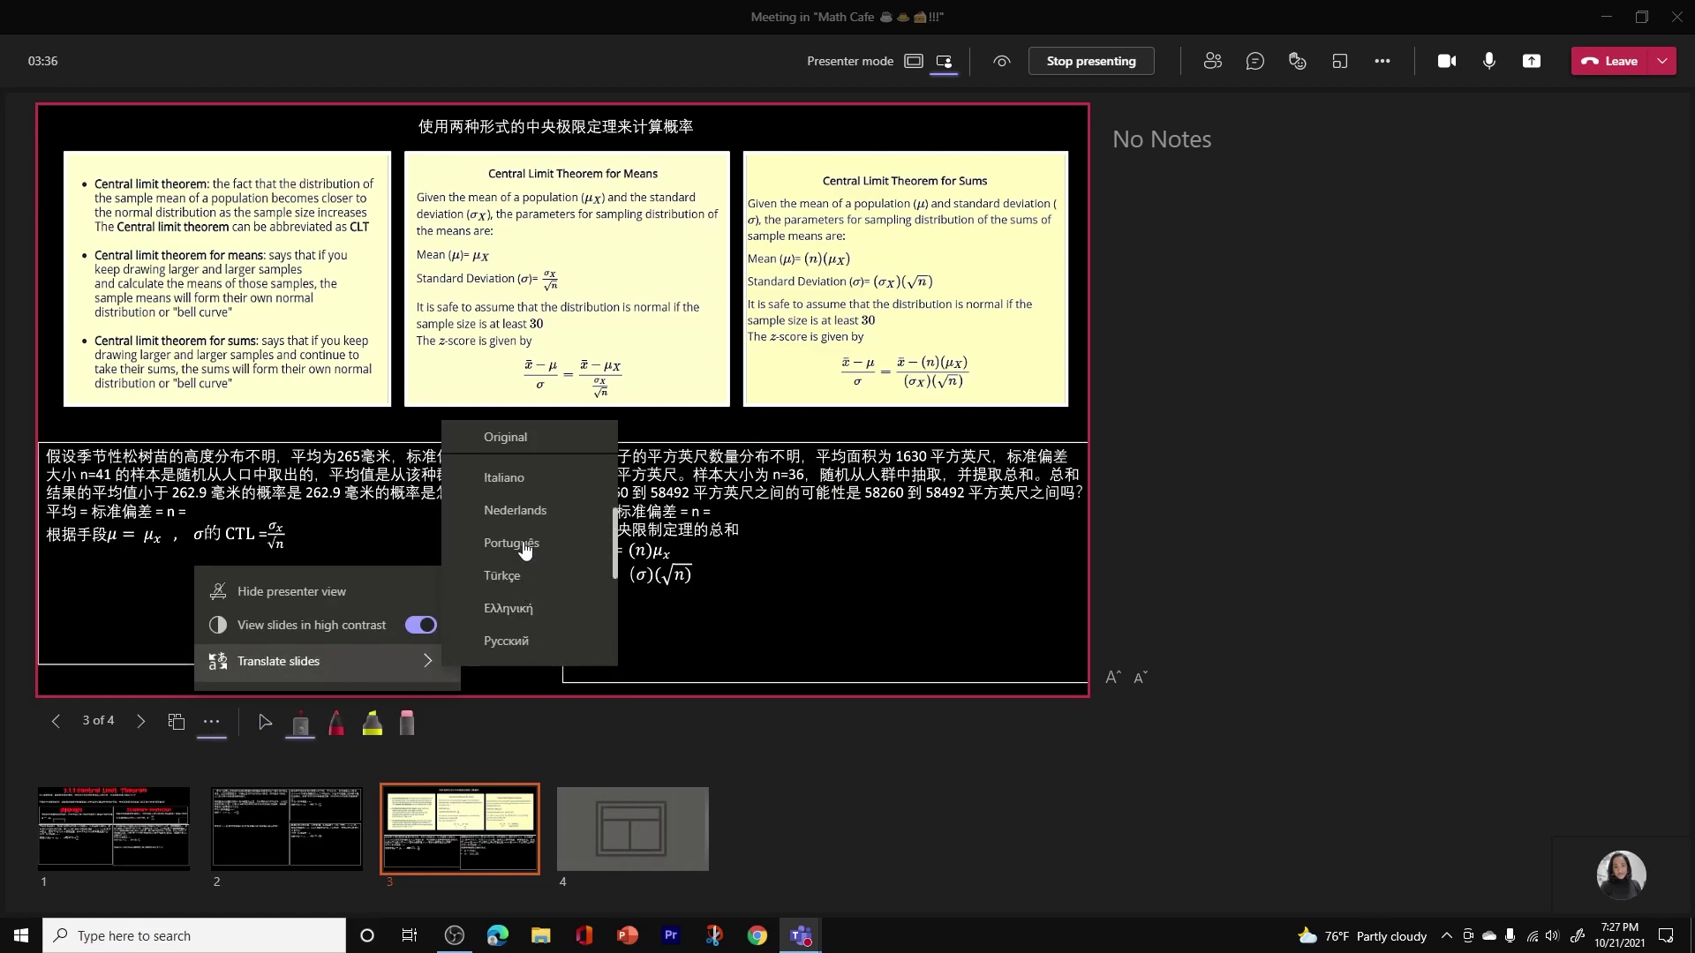
pyautogui.scroll(4, 525, 551)
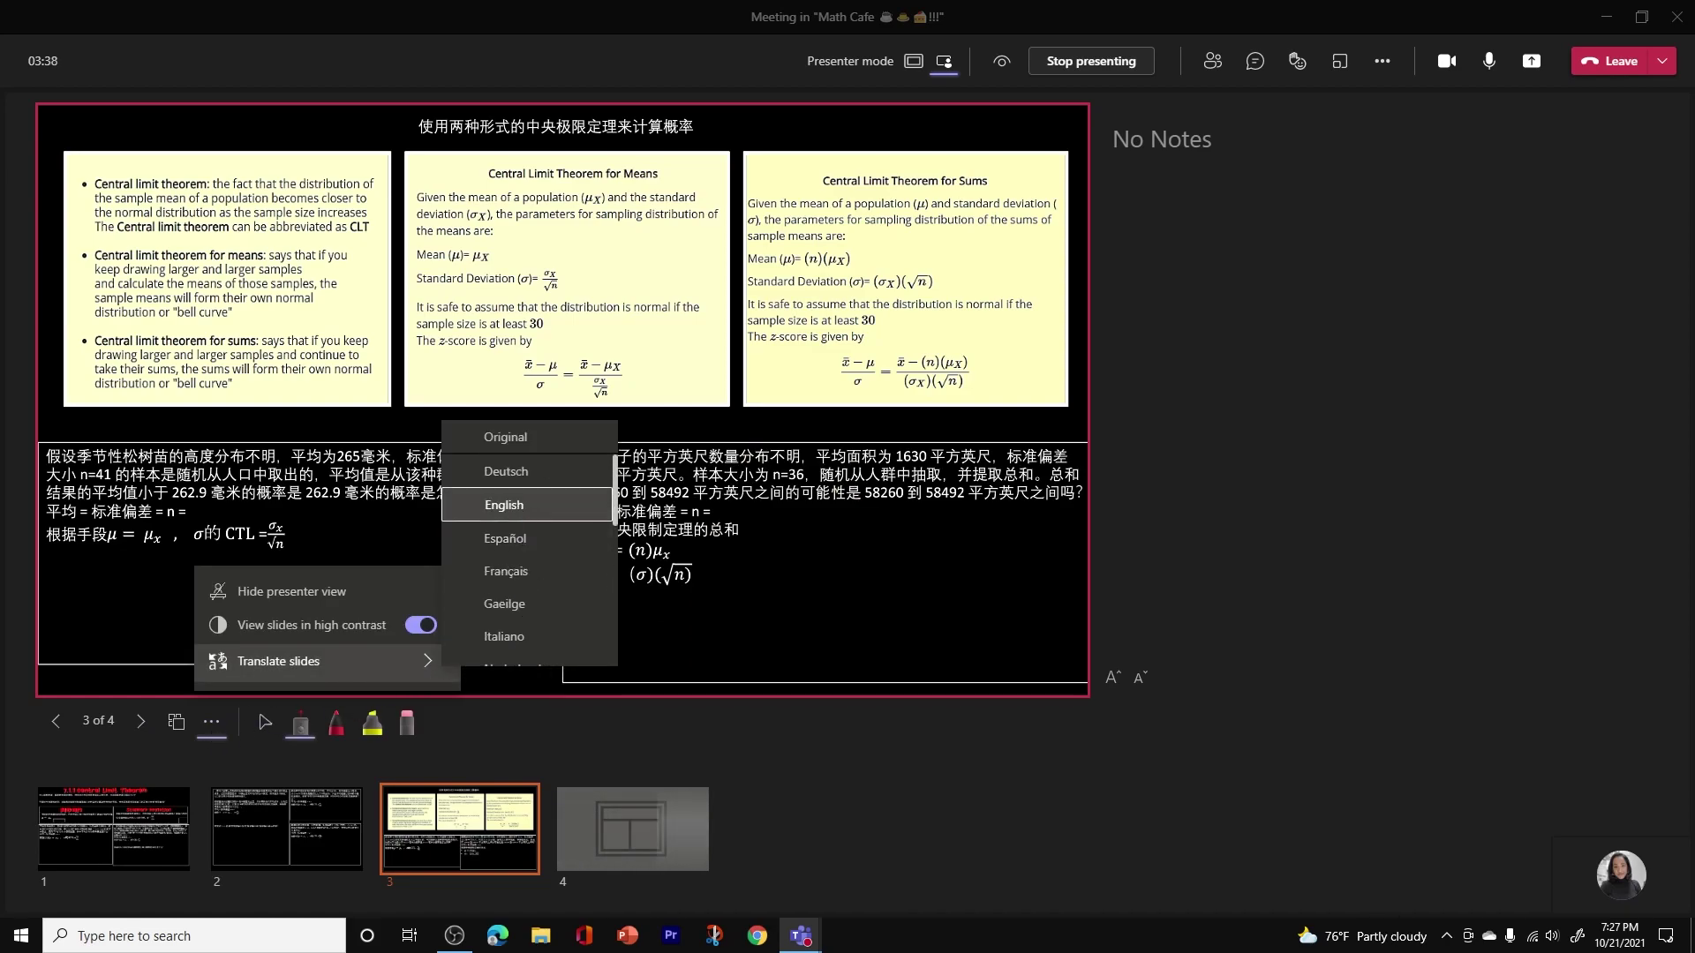
pyautogui.click(508, 505)
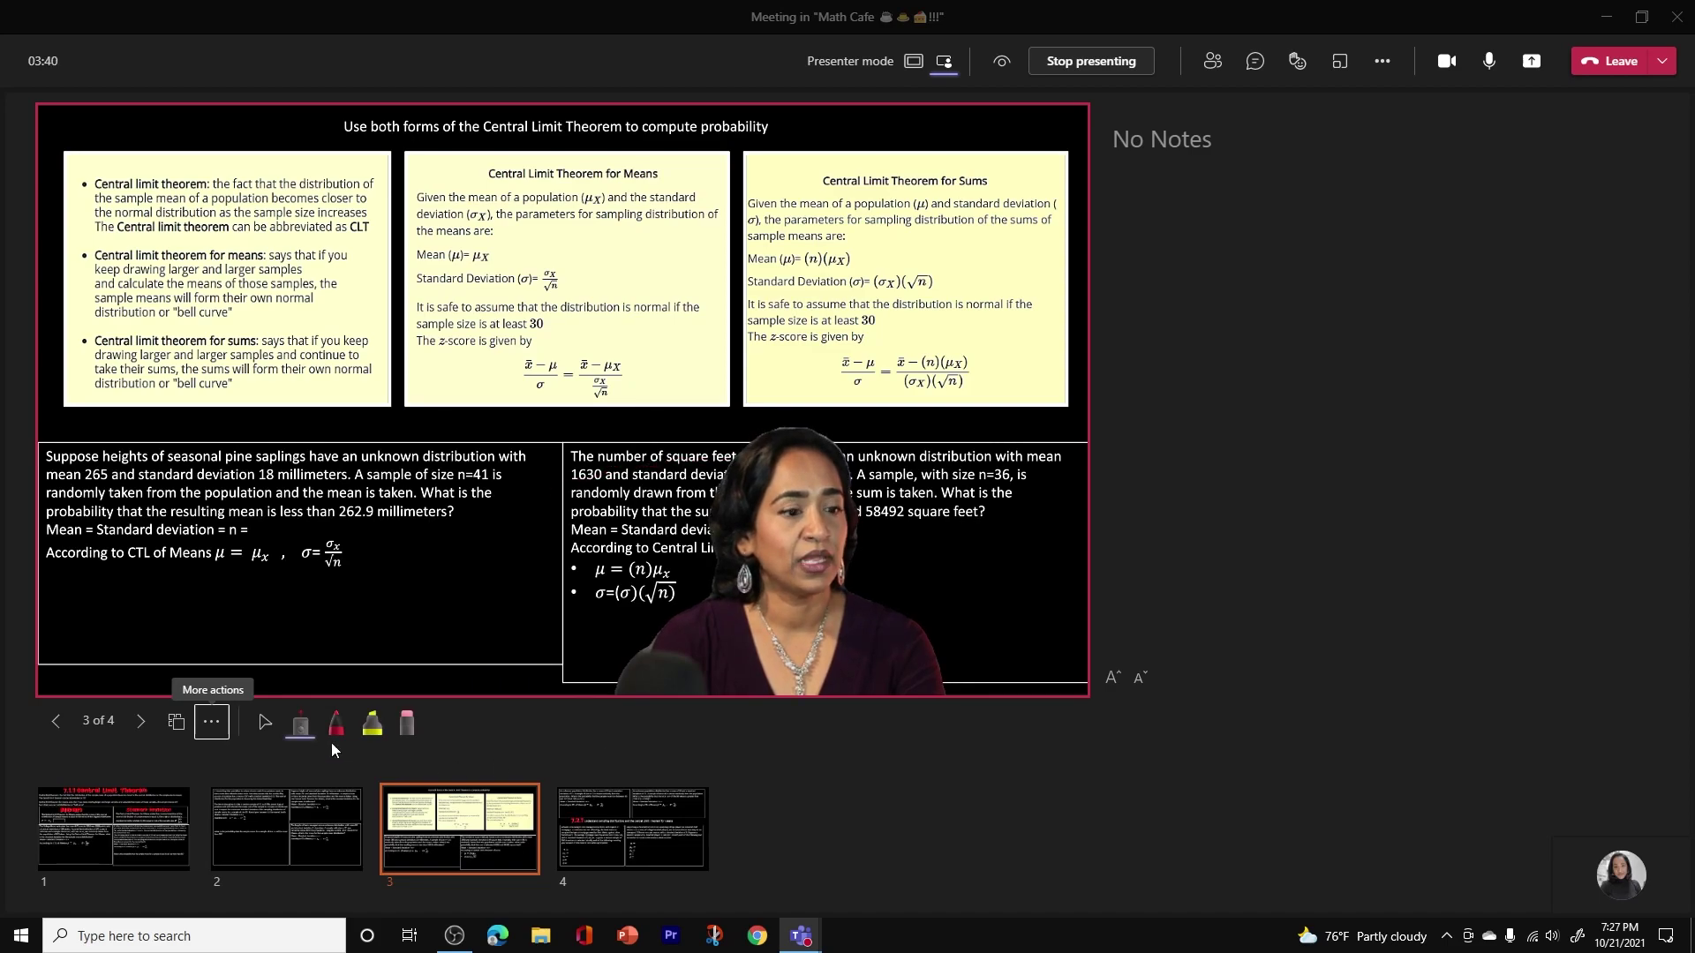
# Step: Hide the presenter view, browse slides via grid view, and return to slide 1
pyautogui.click(213, 722)
pyautogui.click(278, 587)
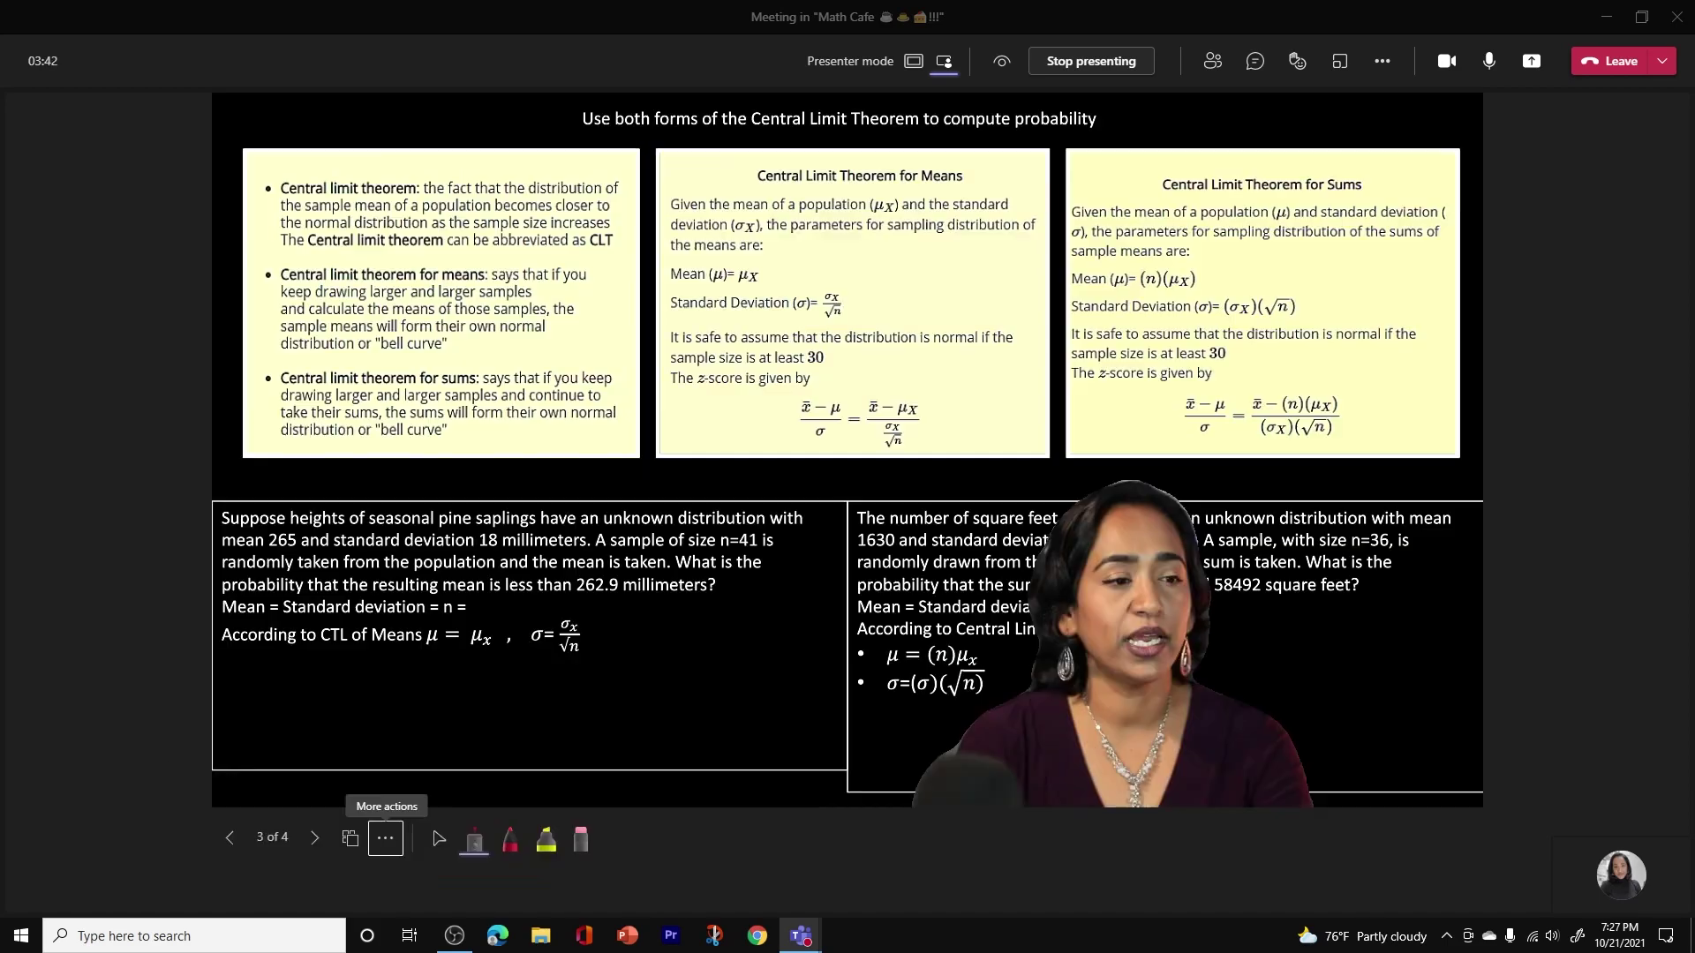
pyautogui.click(315, 839)
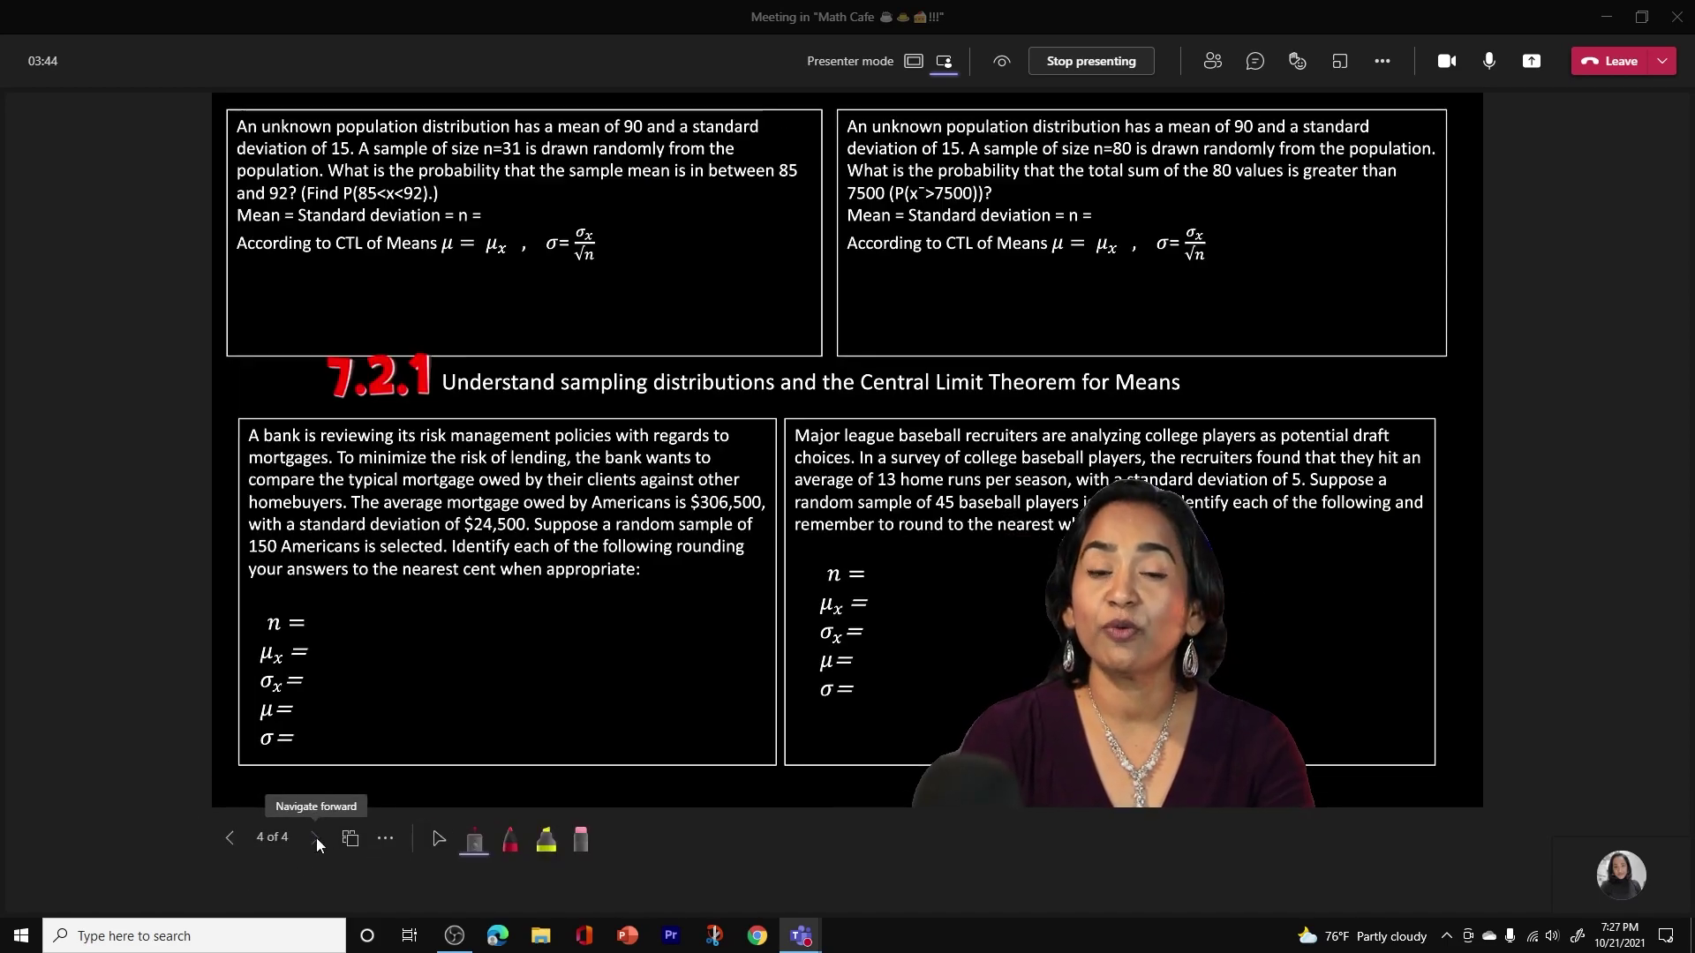
pyautogui.click(231, 841)
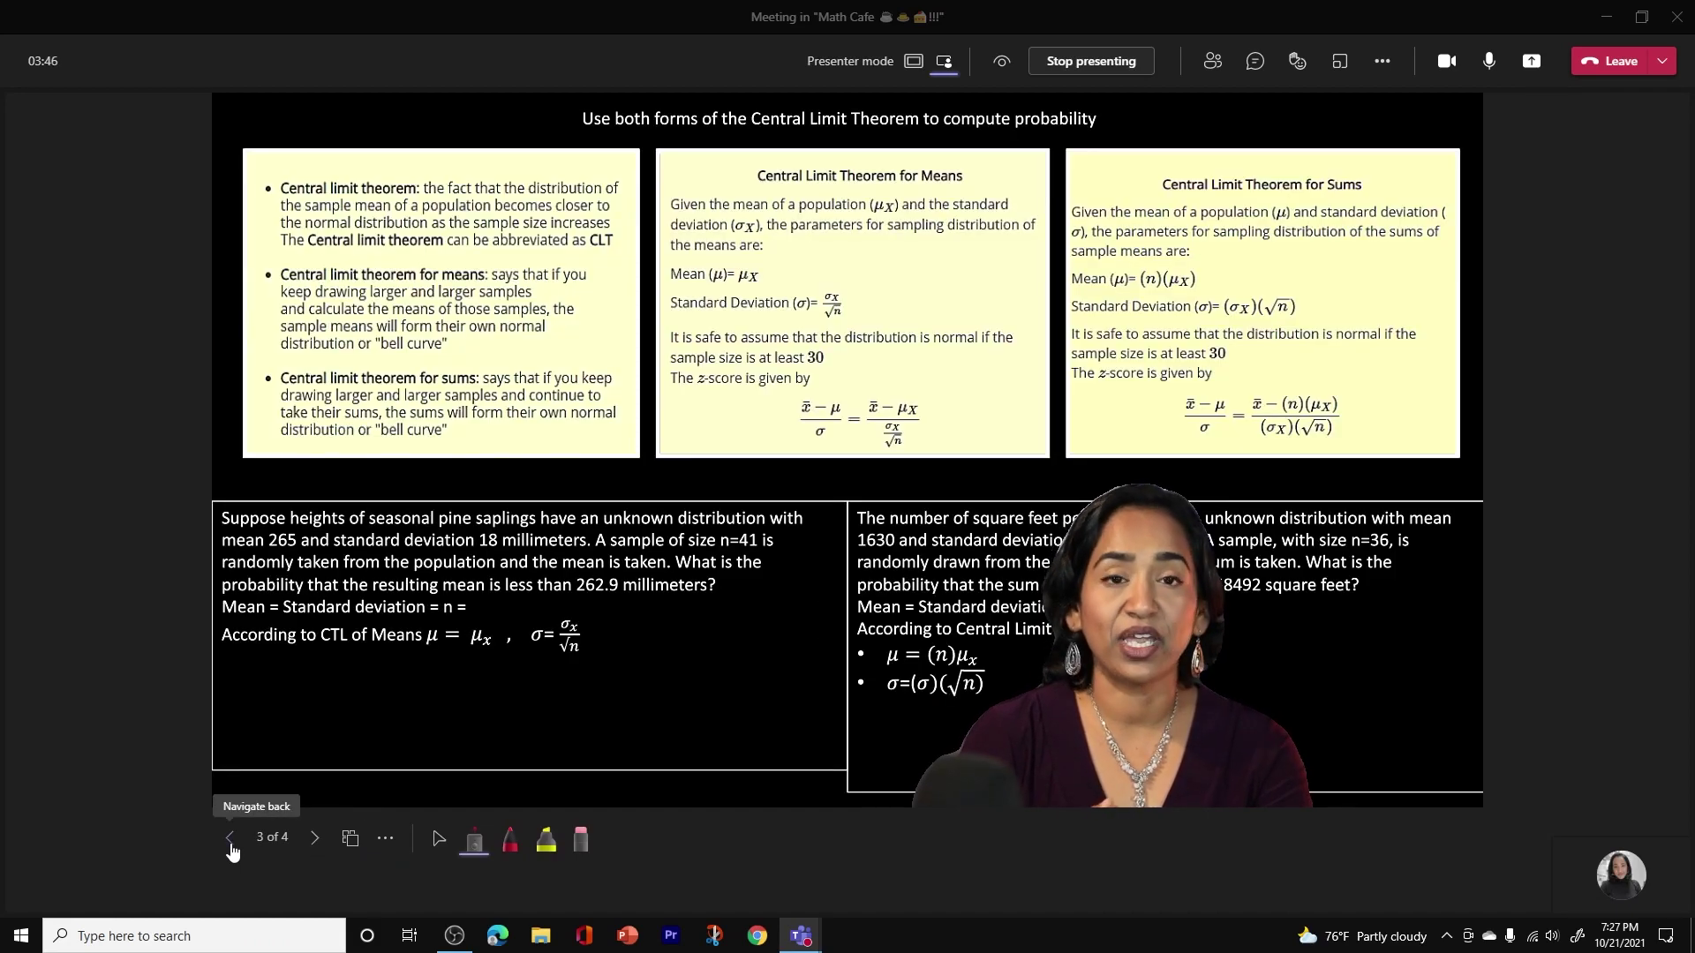
pyautogui.click(230, 843)
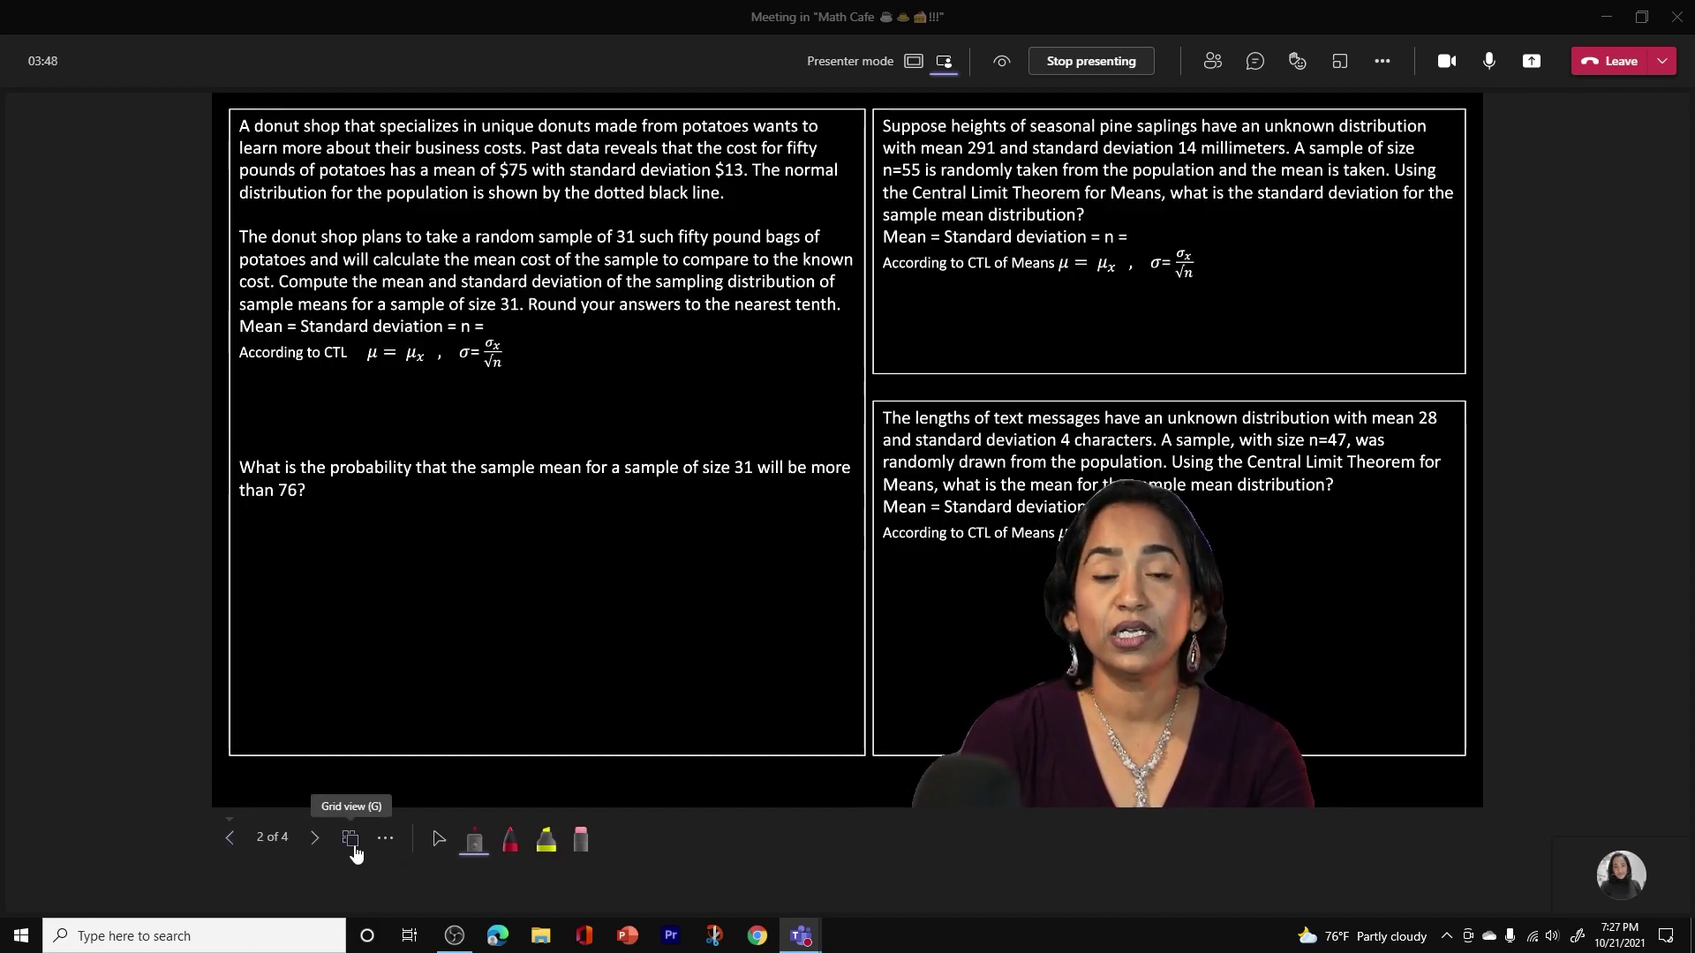
pyautogui.click(351, 838)
pyautogui.click(622, 181)
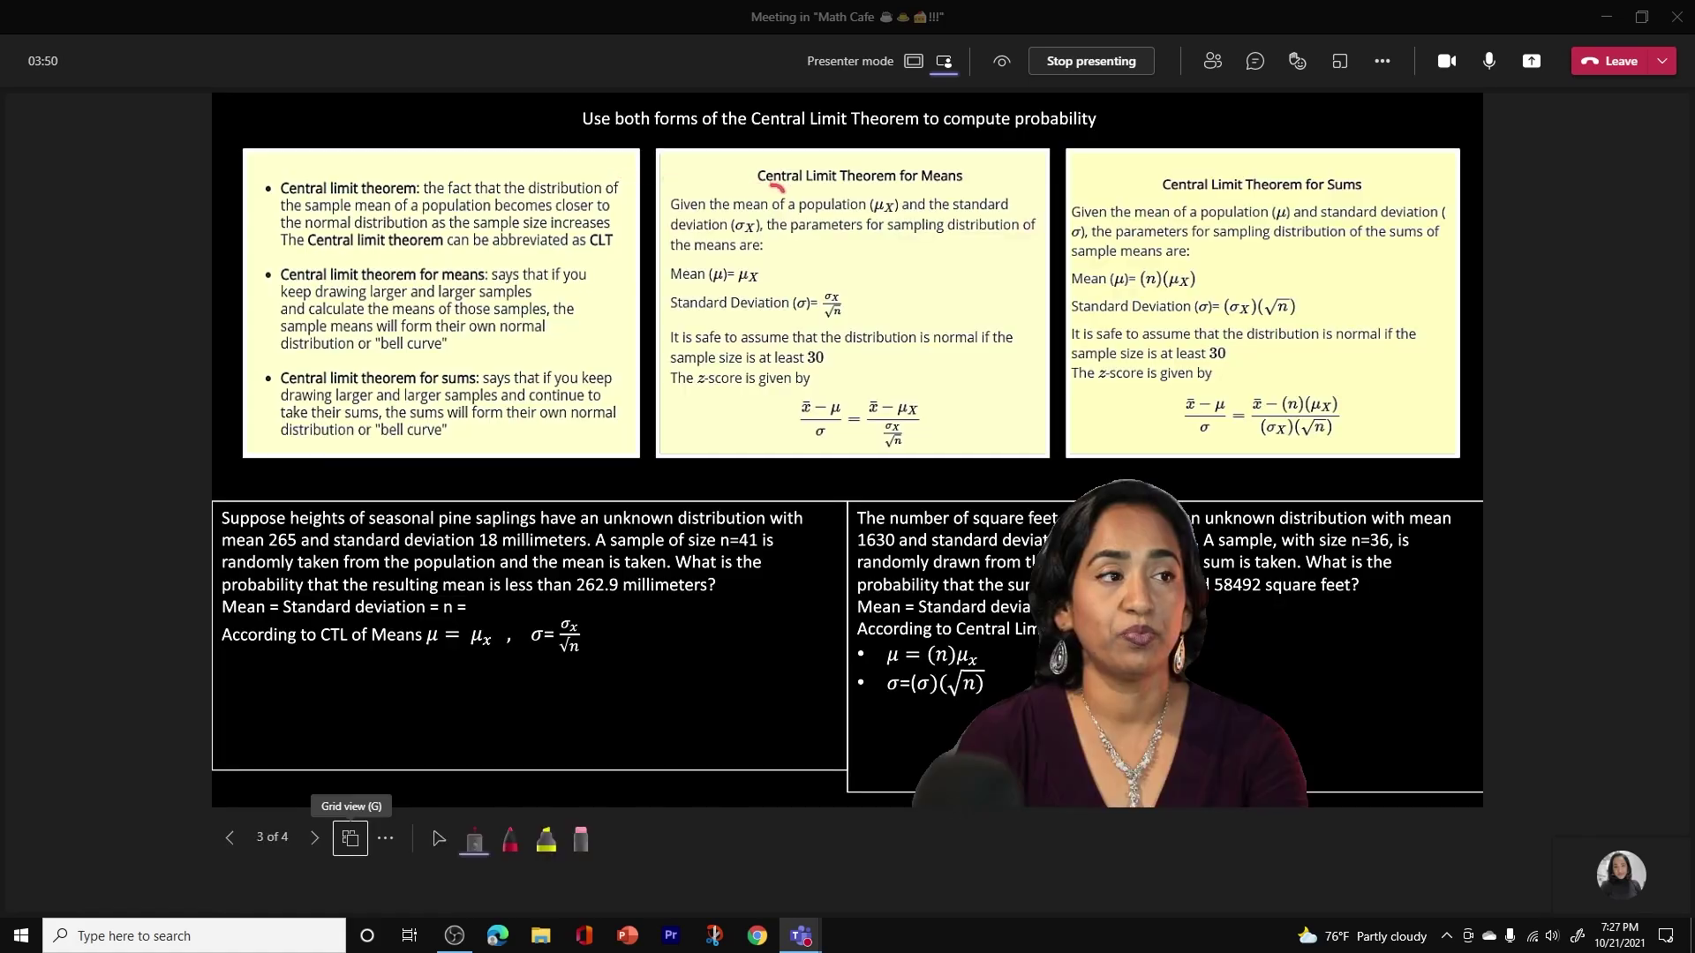
pyautogui.click(232, 841)
pyautogui.click(234, 841)
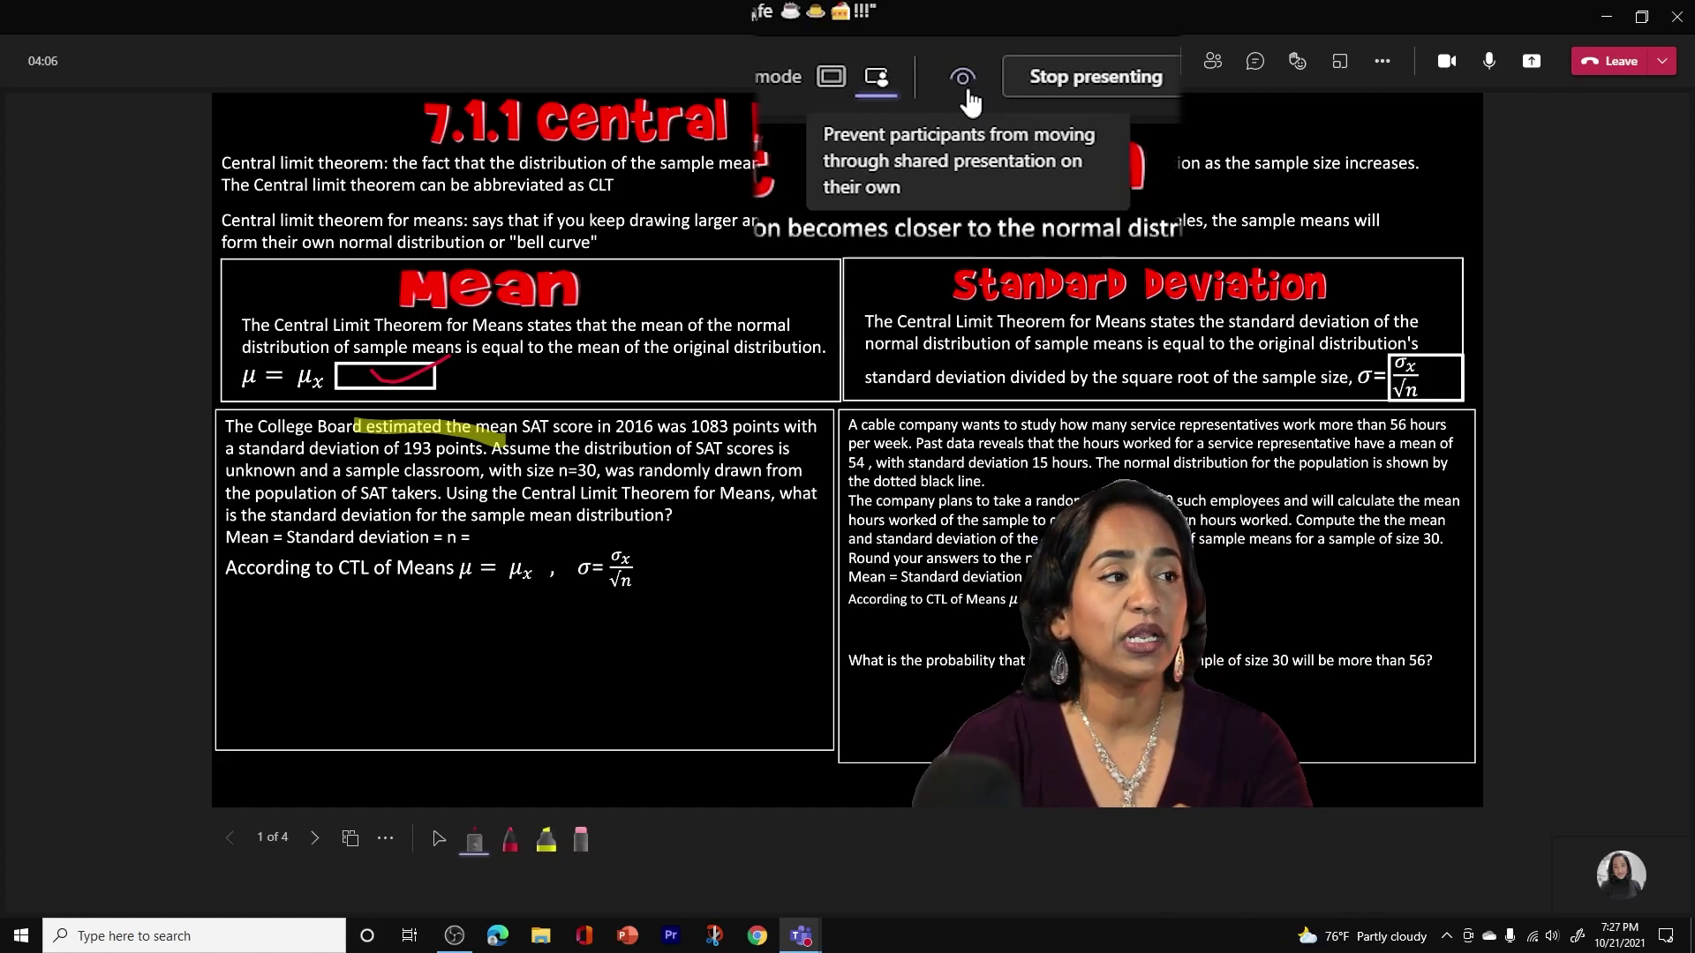
# Step: Lock slide navigation for participants, then switch presenter mode to Content only and back to Standout
pyautogui.click(968, 93)
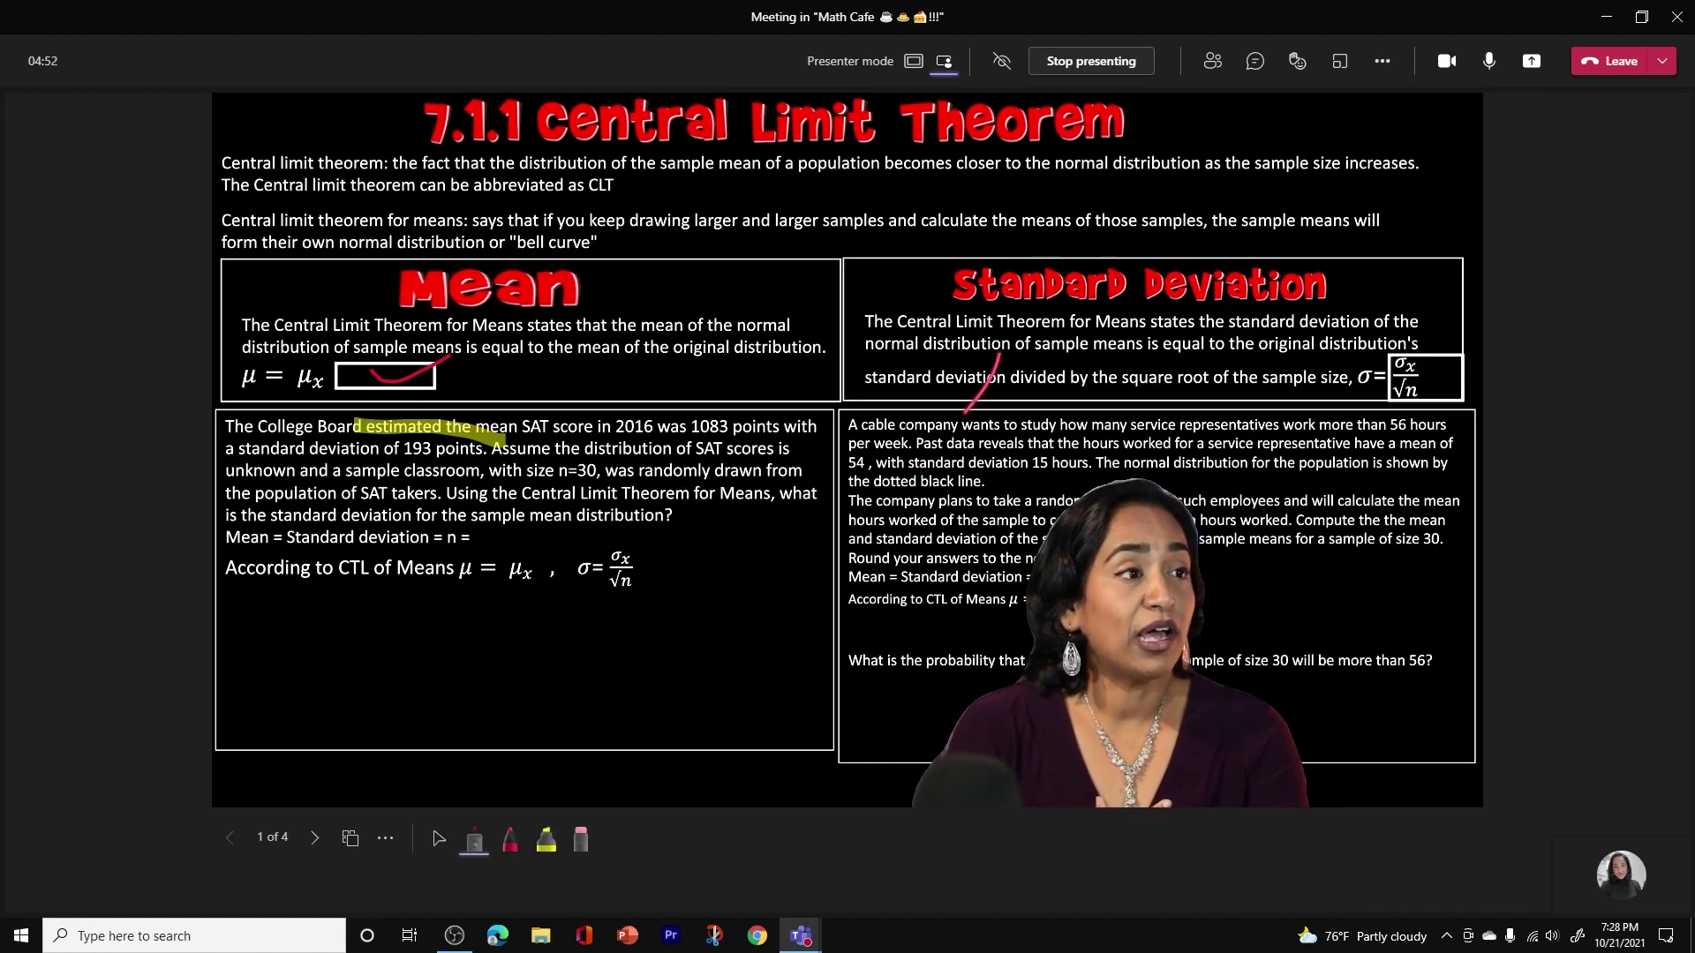
pyautogui.click(913, 61)
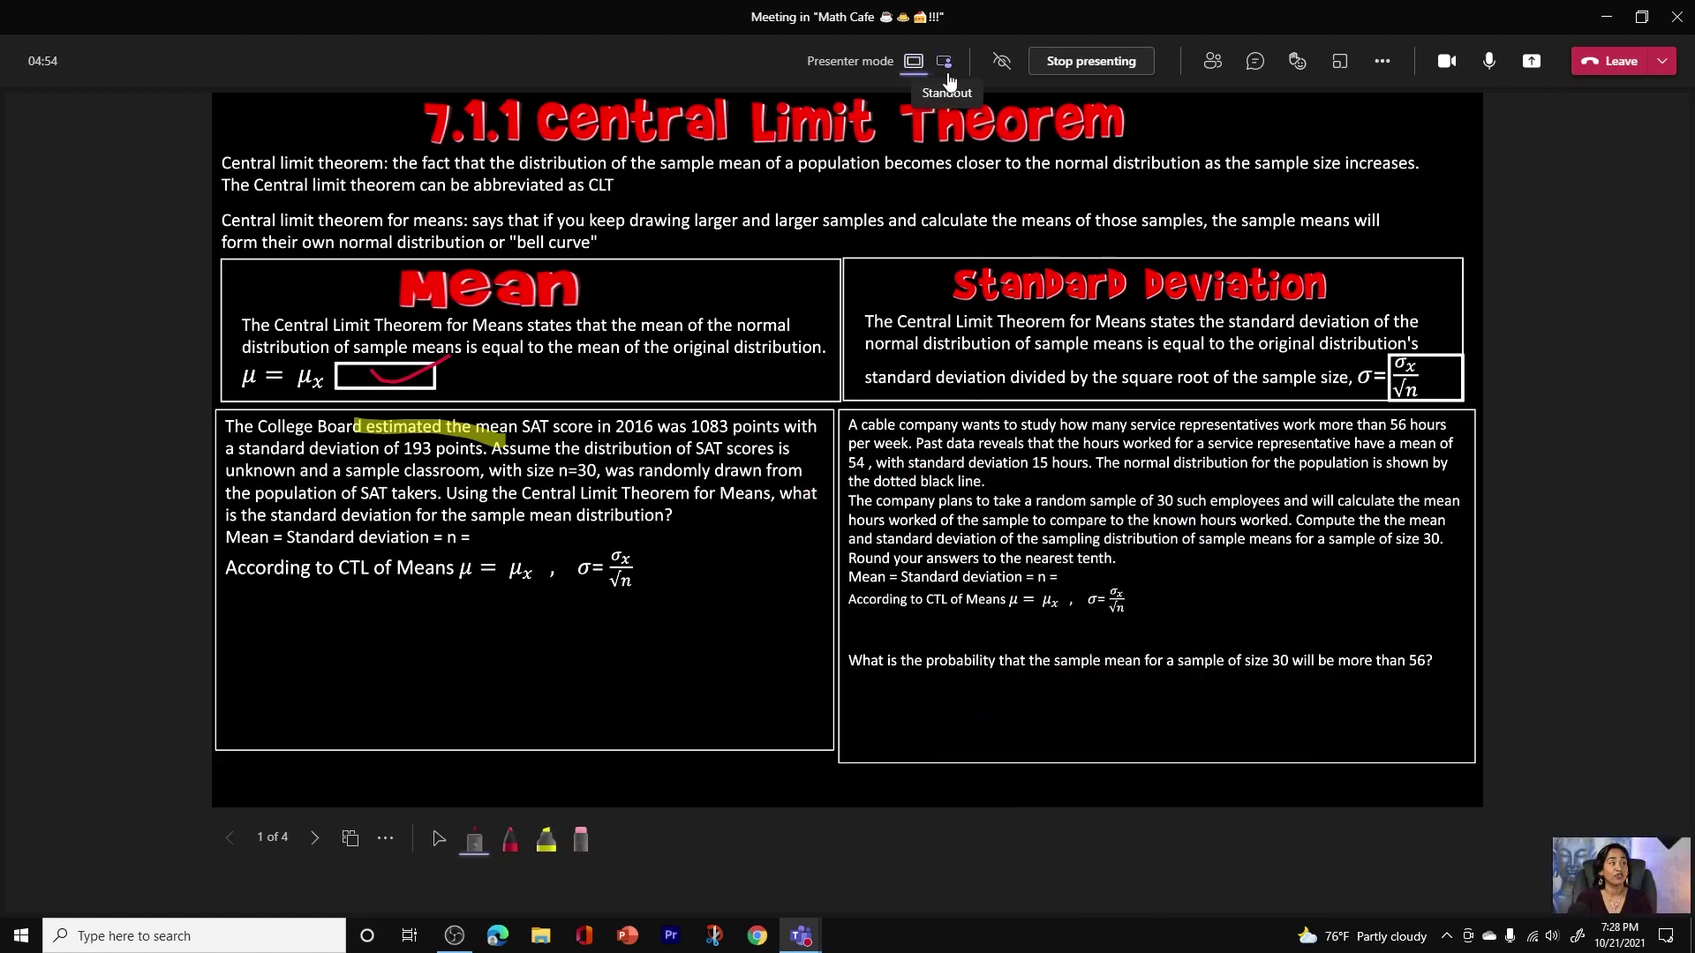
pyautogui.click(946, 76)
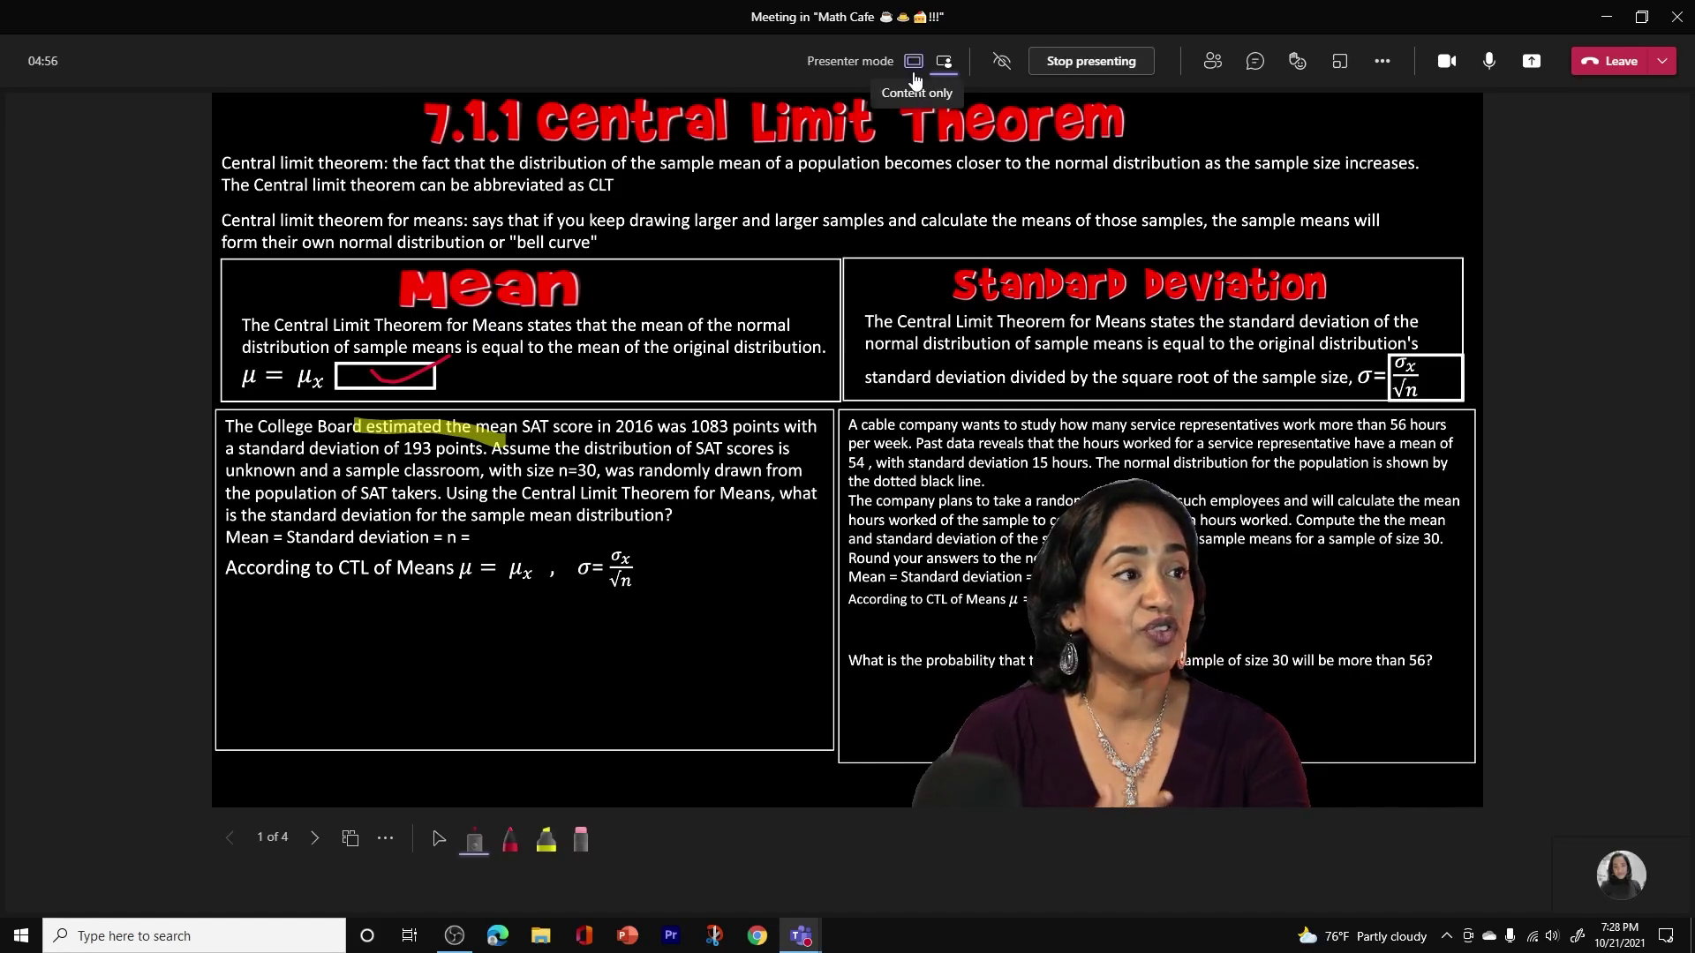